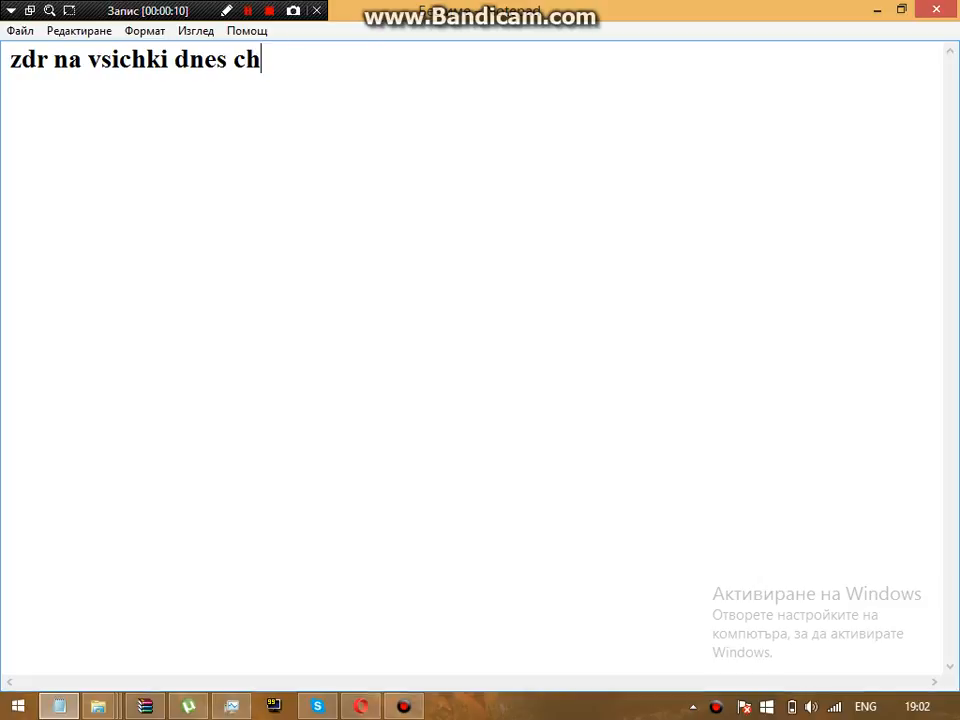
# Step: Finish the intro line about making a counter-strike server, then add step '1. vlizate v cs papkata'
pyautogui.press('BackSpace')
pyautogui.press('BackSpace')
pyautogui.write('shte vi pokaja')
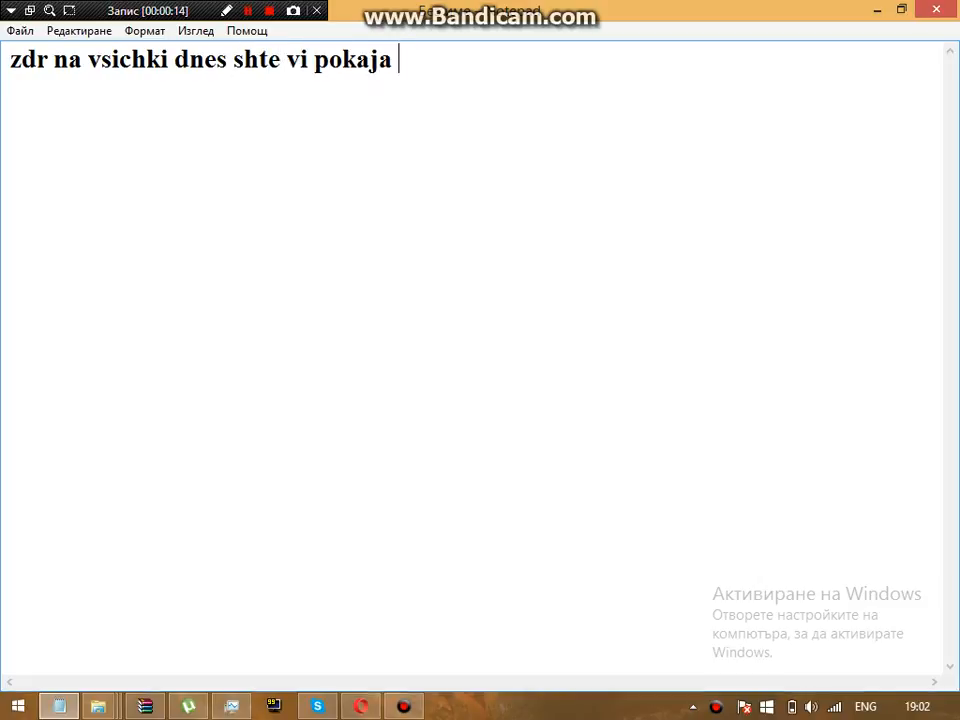
pyautogui.write(' kak da si')
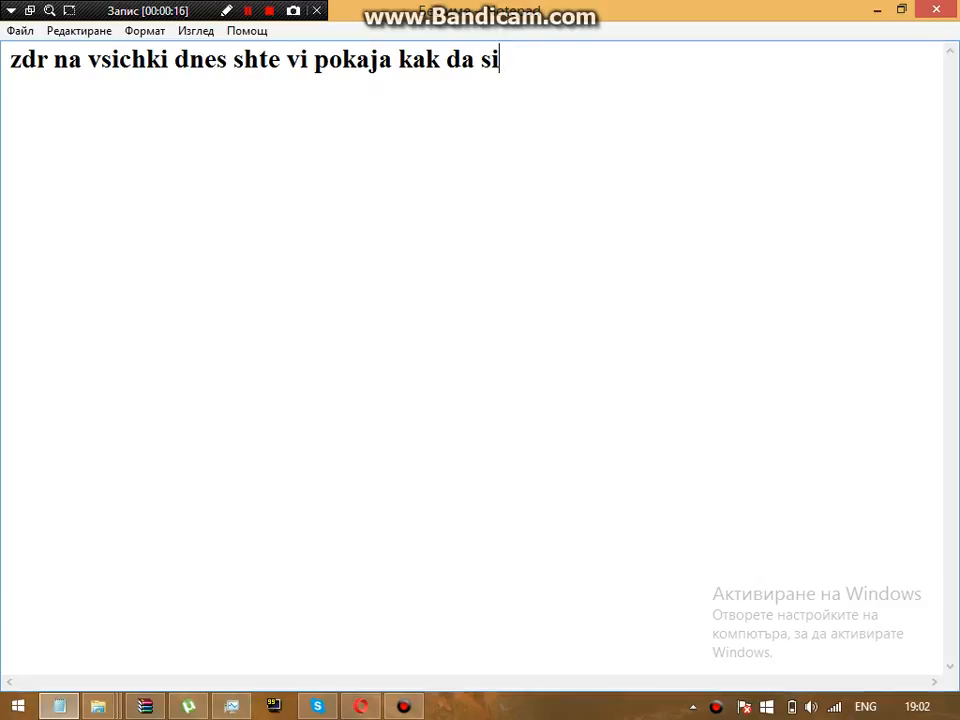
pyautogui.write(' napravit')
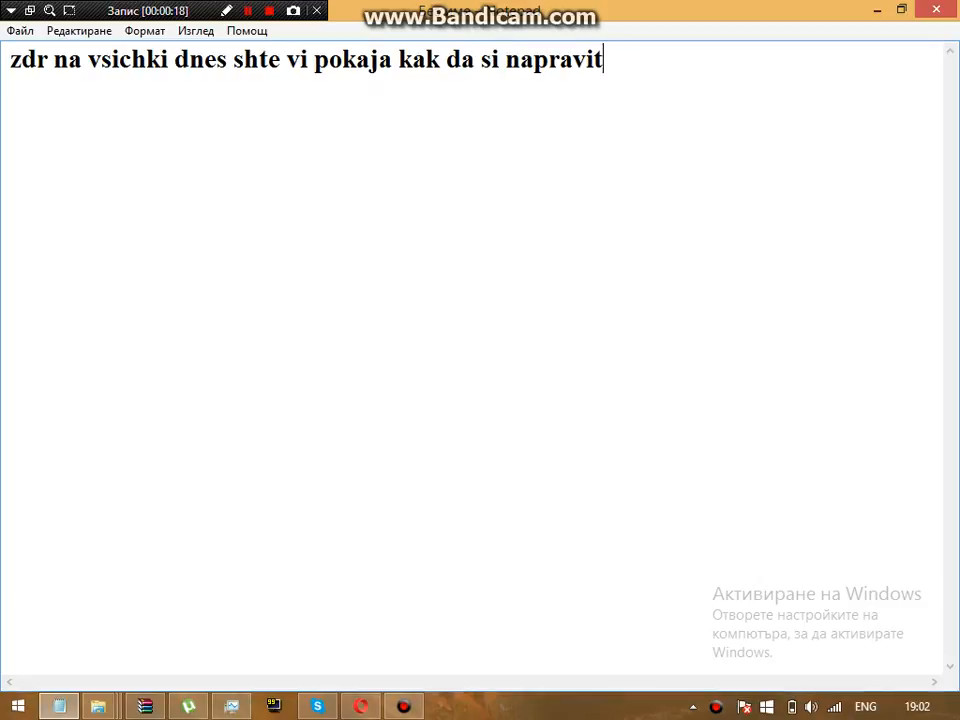
pyautogui.write('e counte')
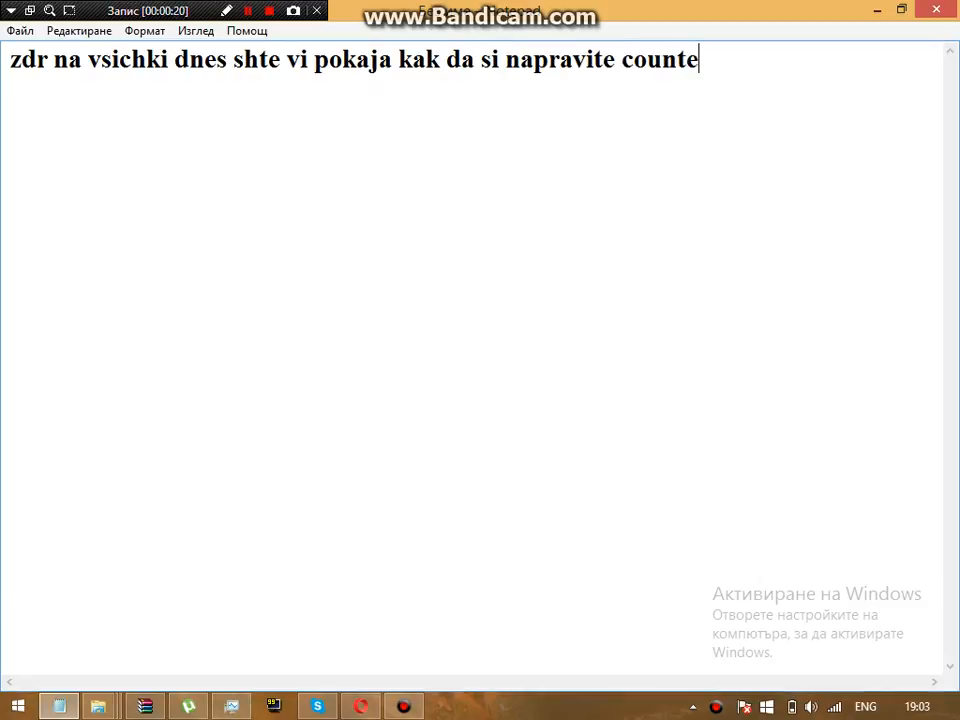
pyautogui.write('r-strike server')
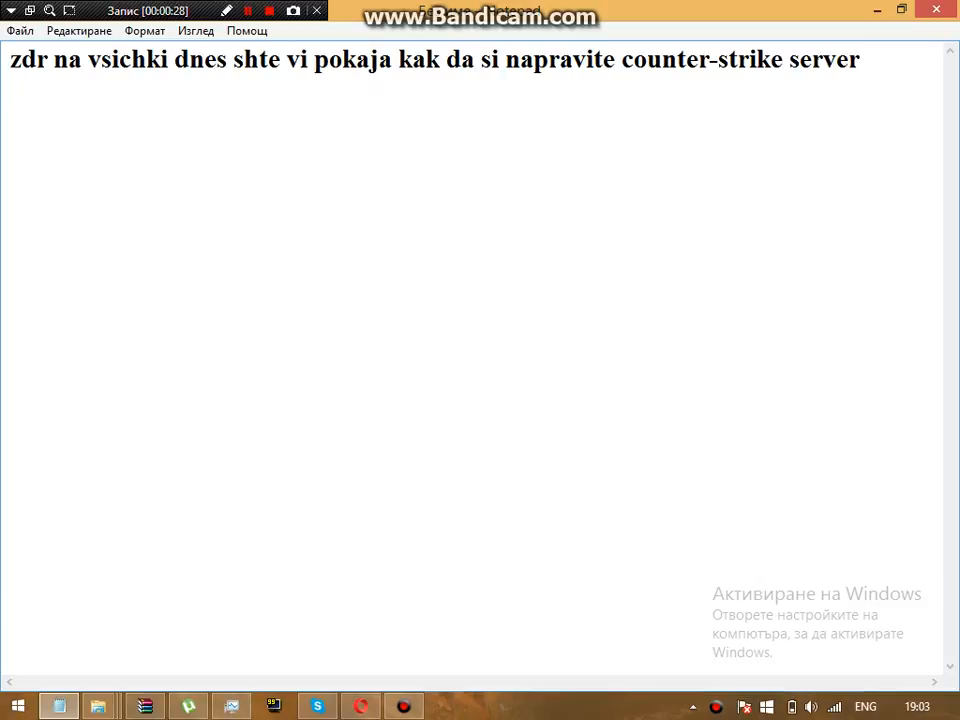
pyautogui.press('Return')
pyautogui.write('1. vlizate')
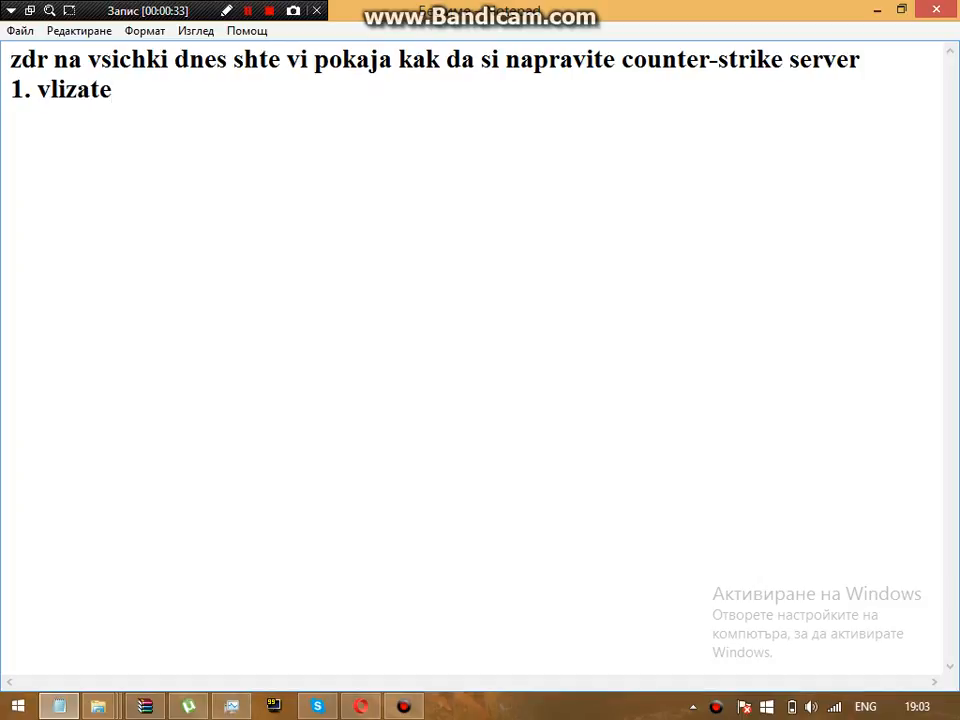
pyautogui.write(' v cs pap')
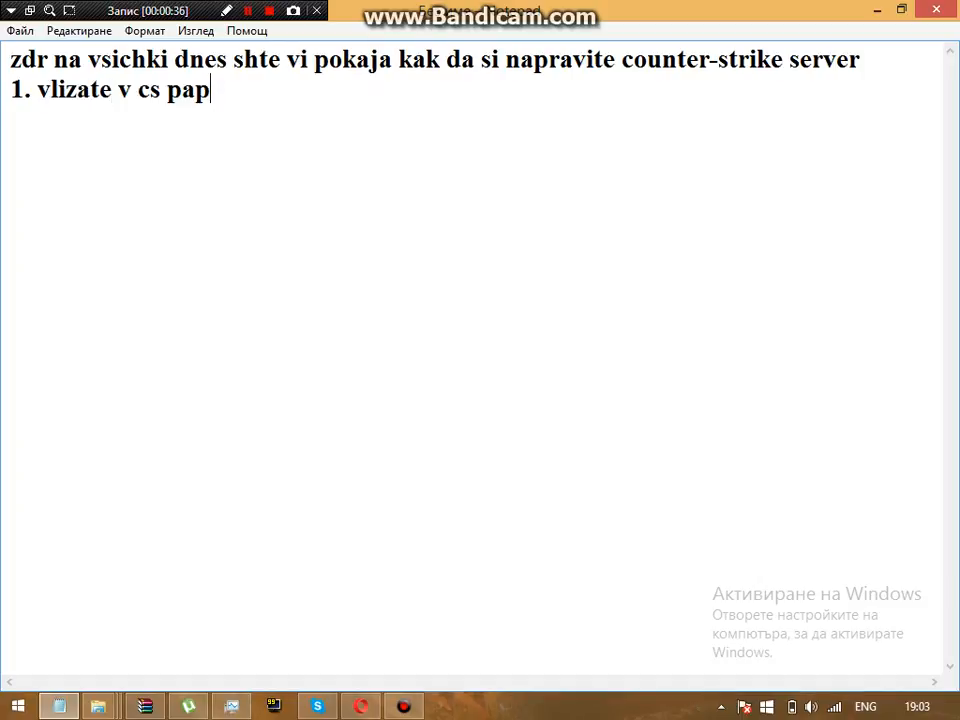
pyautogui.write('kata')
# Step: Minimize Notepad and open the Counter-Strike shortcut's file location, the Games folder on D:
pyautogui.click(877, 9)
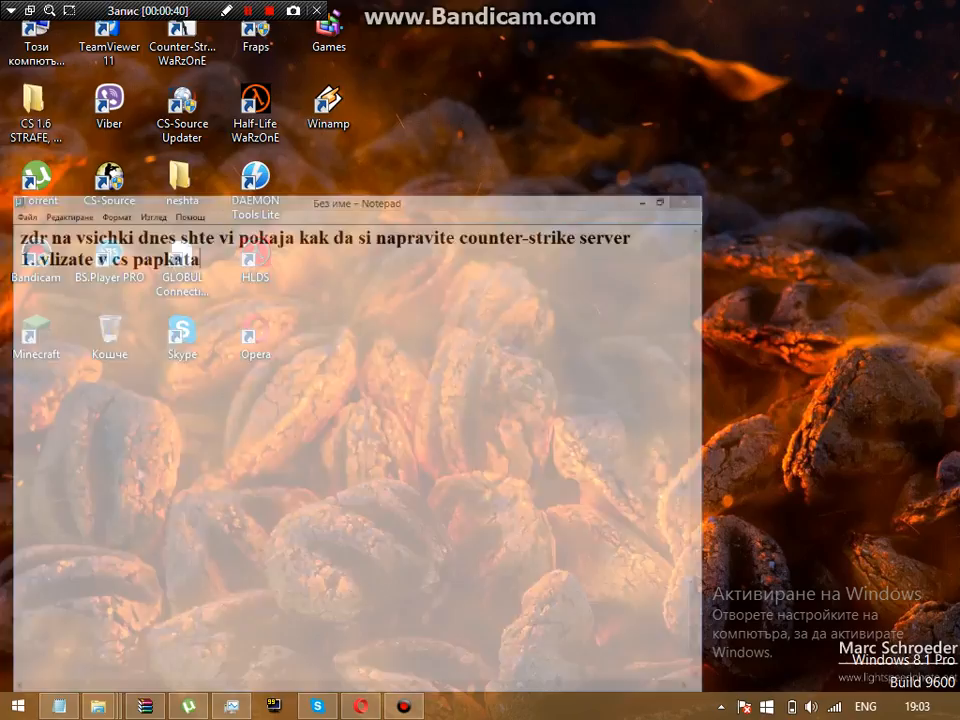
pyautogui.rightClick(190, 36)
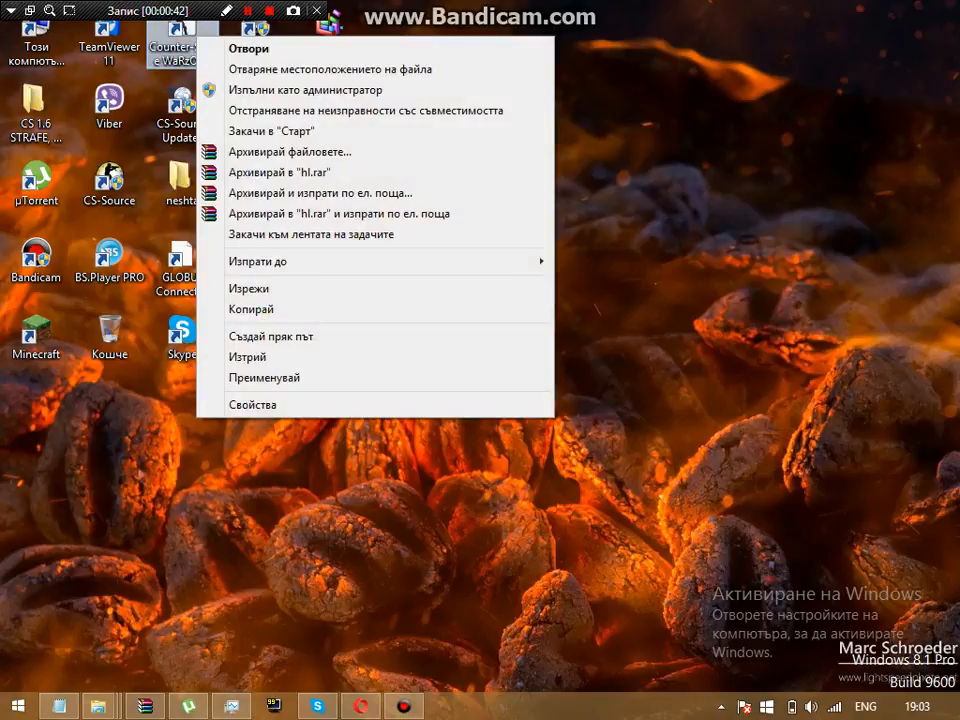
pyautogui.click(320, 68)
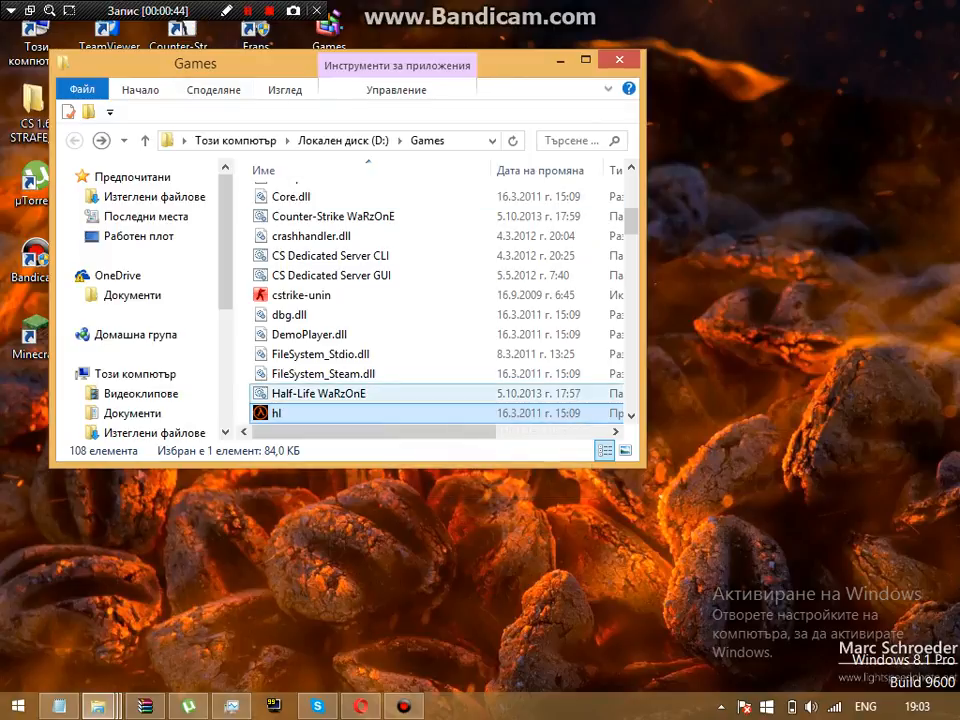
pyautogui.scroll(5, 437, 300)
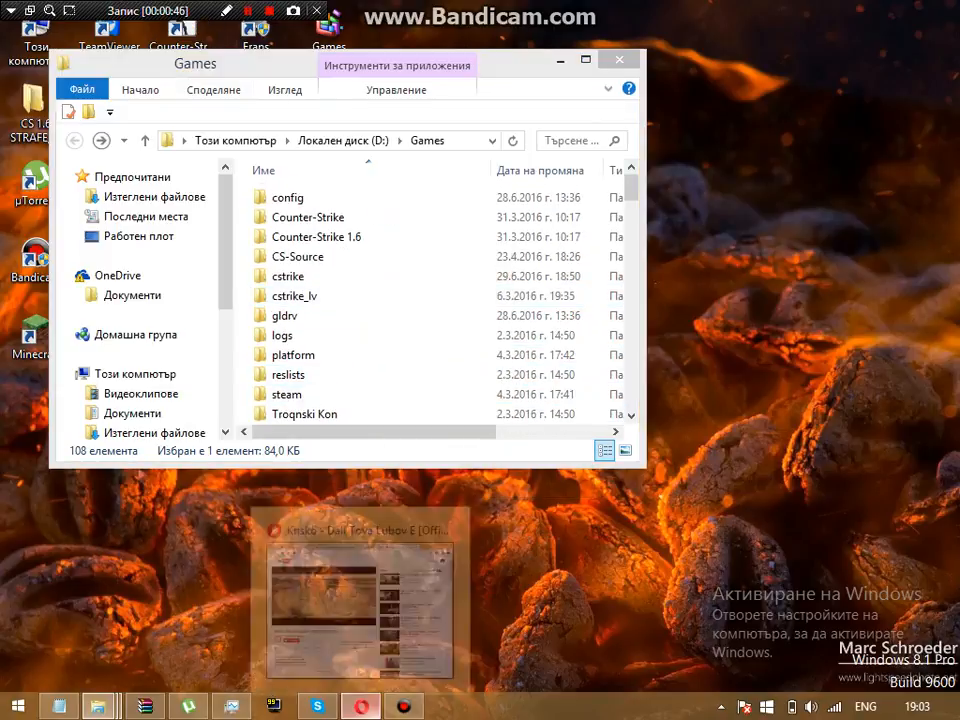
# Step: Briefly bring up the browser and Task Manager, then minimize both
pyautogui.click(360, 706)
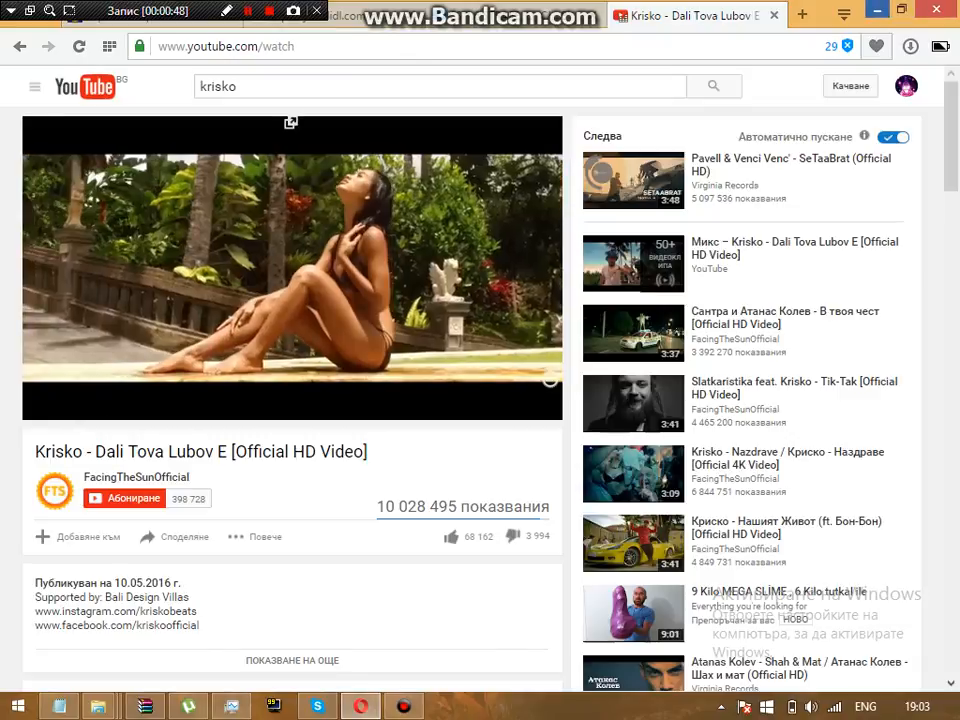
pyautogui.click(877, 10)
pyautogui.click(231, 706)
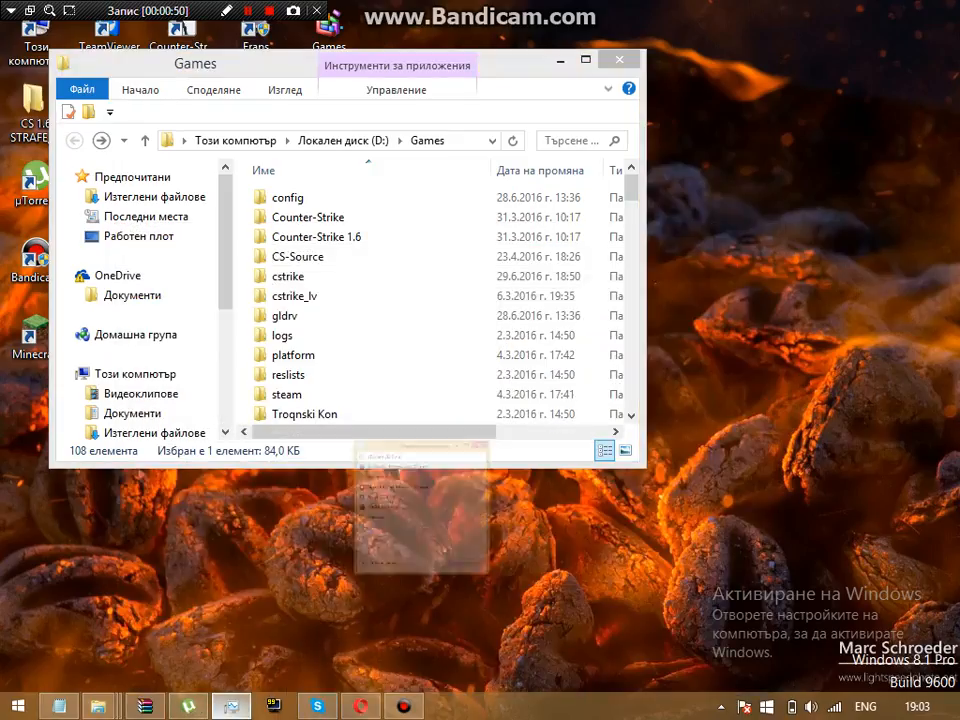
pyautogui.click(884, 10)
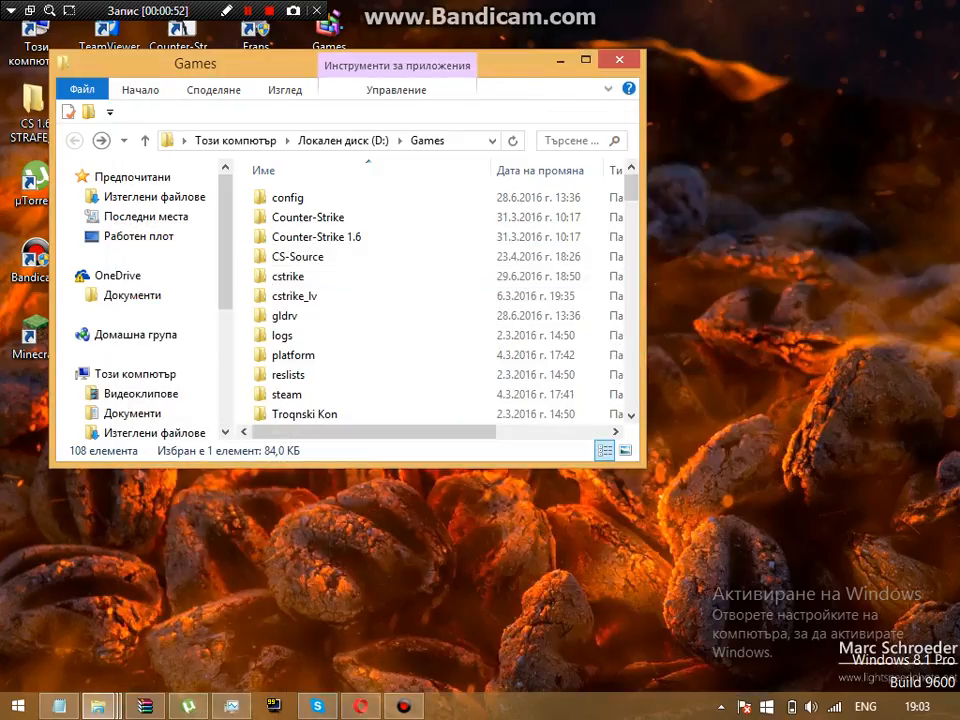
# Step: Add step '2.vlizate v HLDS' to the Notepad guide and minimize it
pyautogui.click(59, 706)
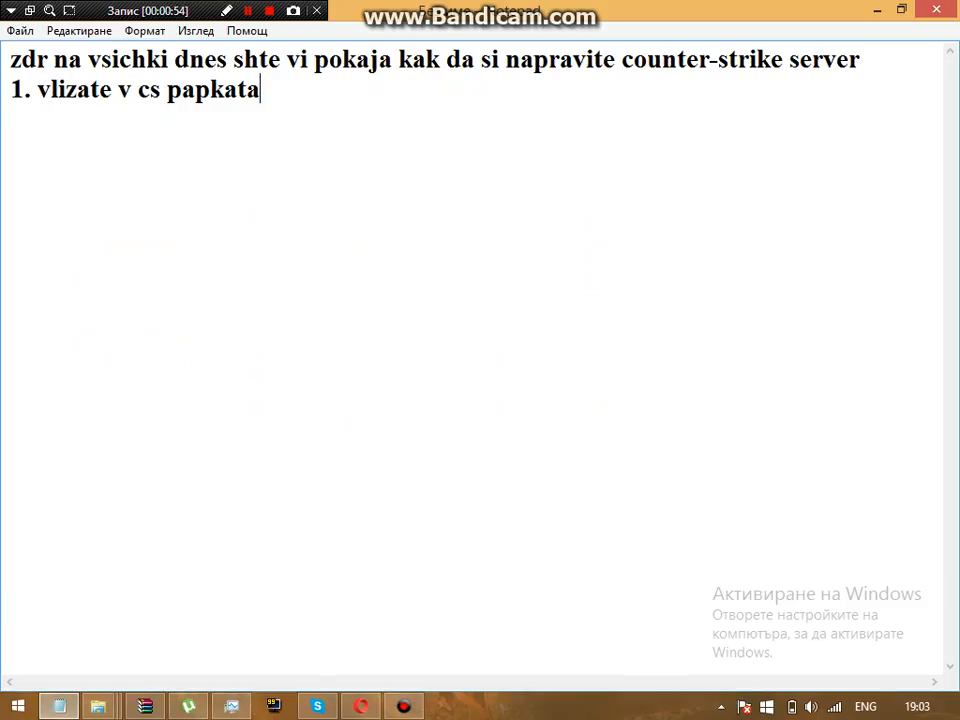
pyautogui.write('2.vlizat')
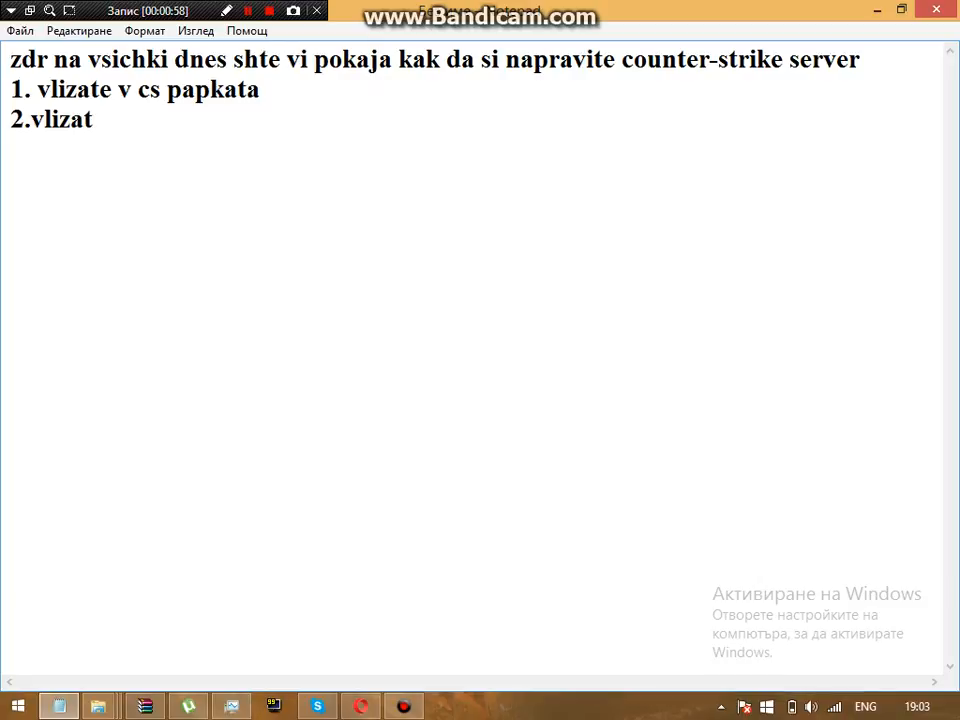
pyautogui.write('e v H')
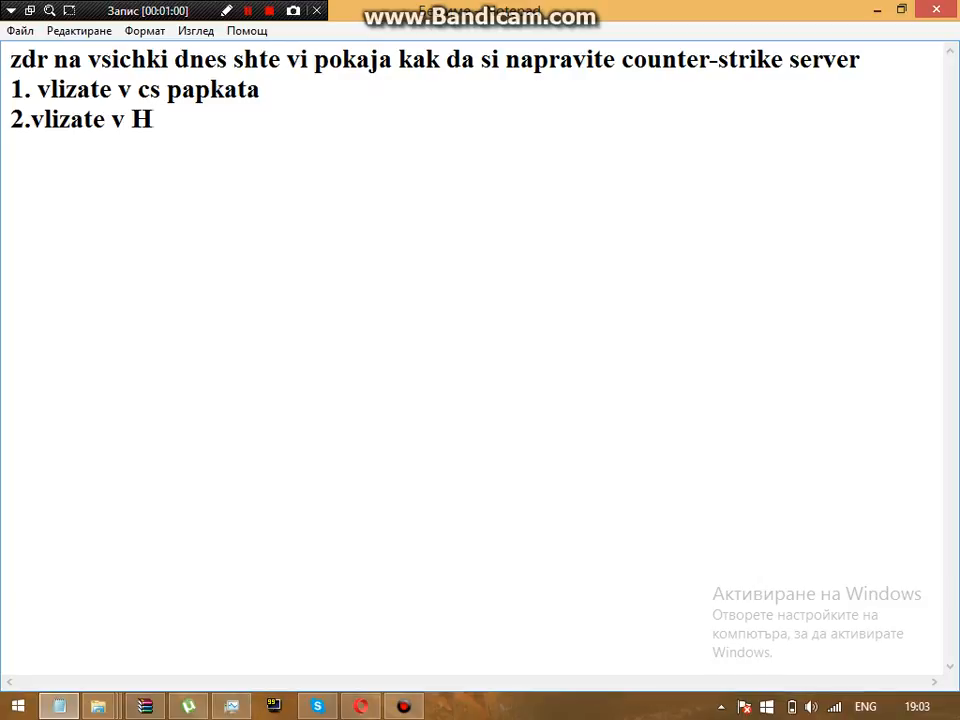
pyautogui.write('LDS')
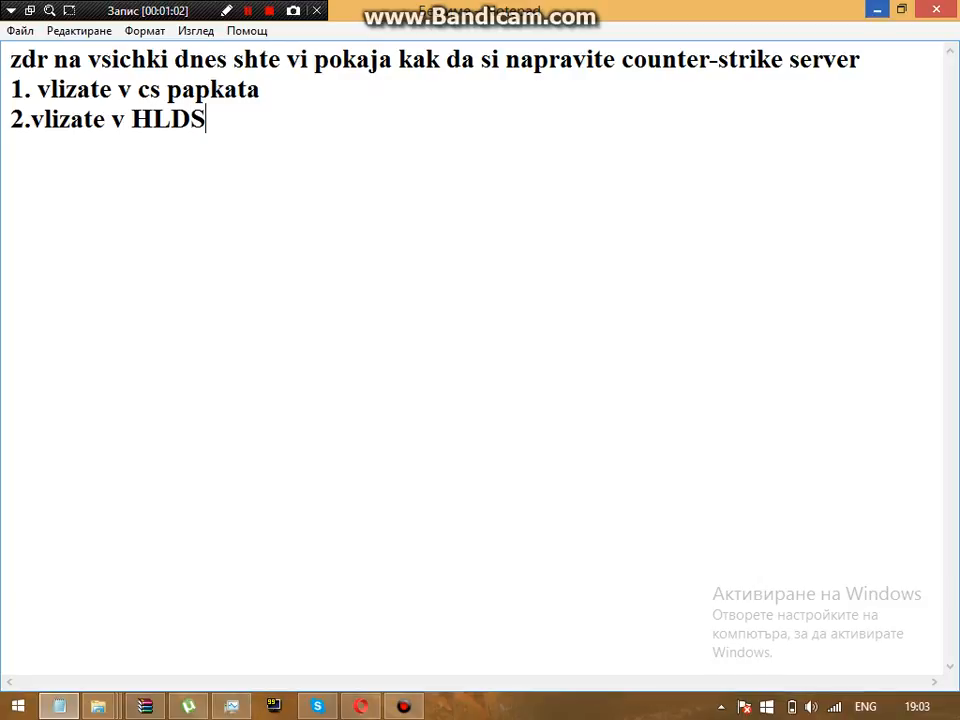
pyautogui.click(877, 10)
# Step: Launch hlds from the Games folder to open the Start Dedicated Server dialog
pyautogui.moveTo(98, 706)
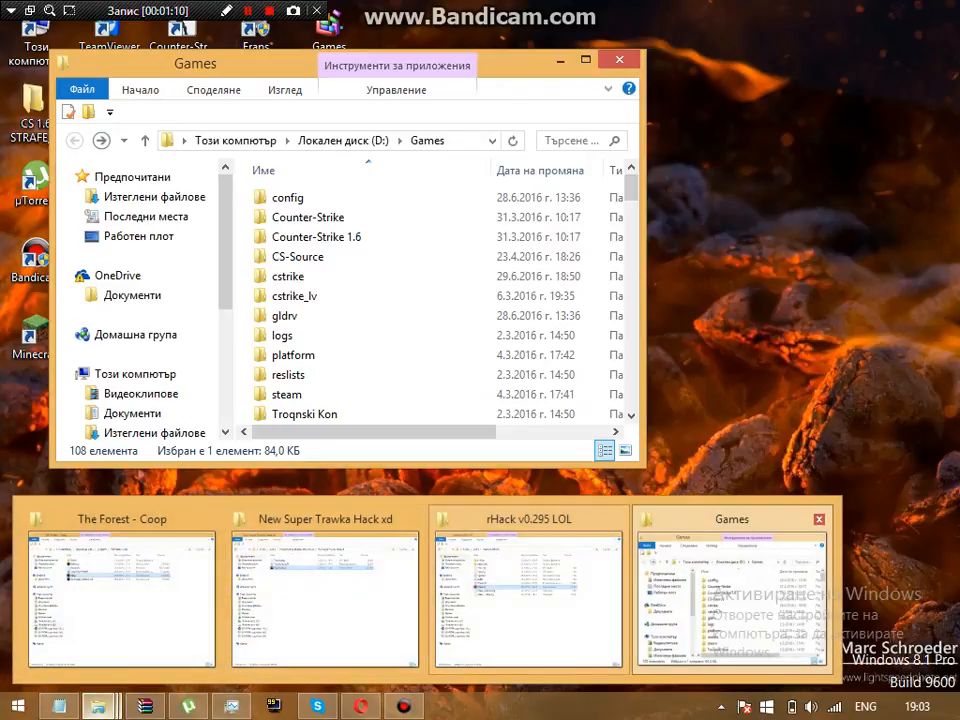
pyautogui.scroll(-6, 330, 393)
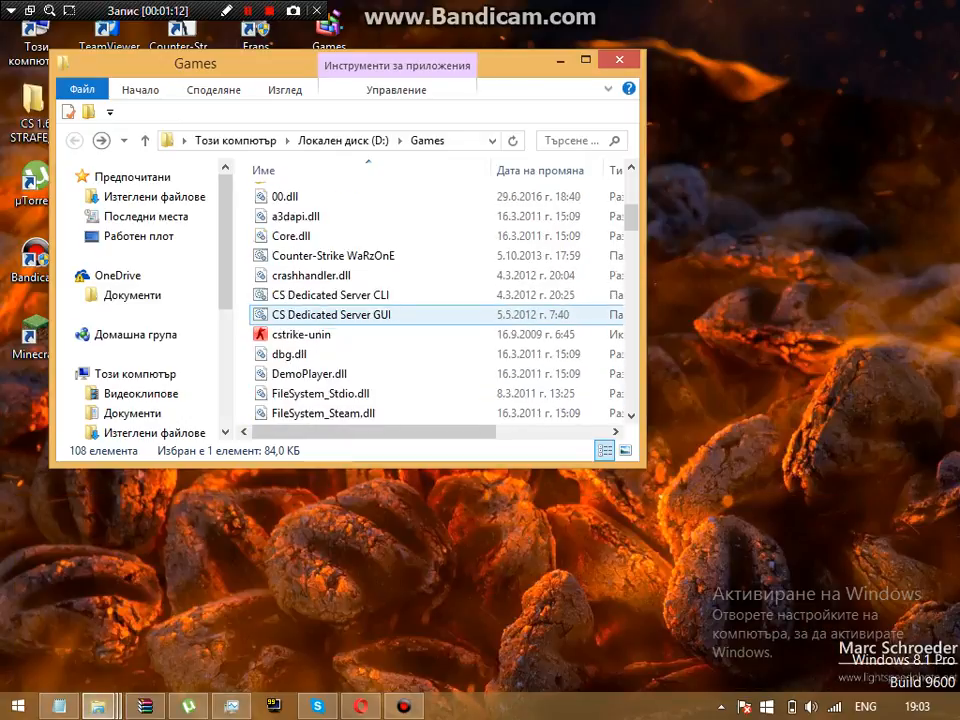
pyautogui.scroll(-1, 365, 354)
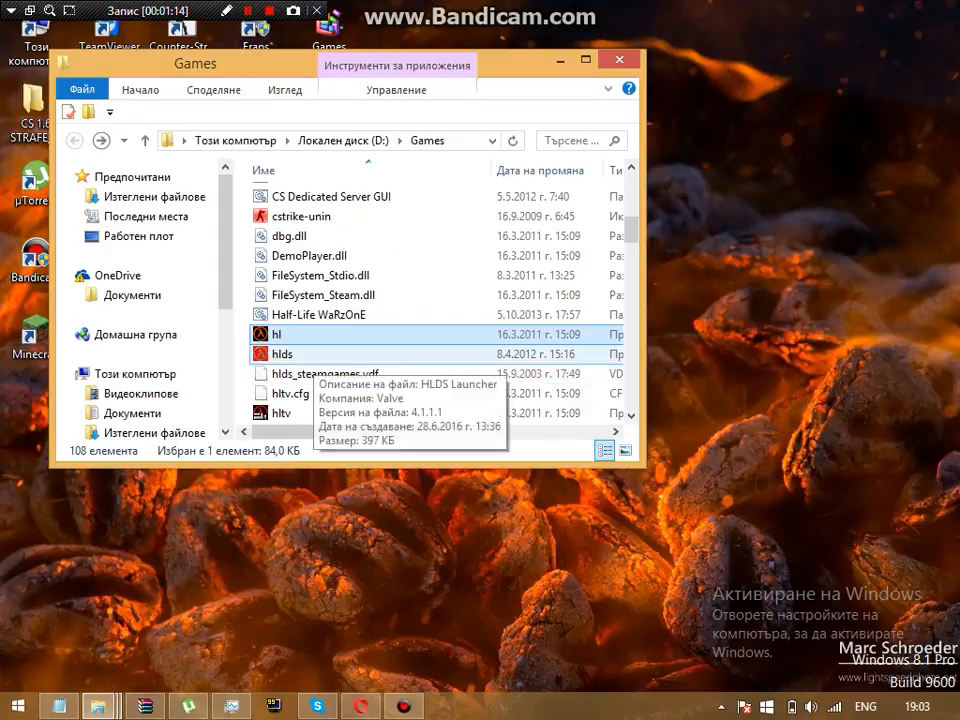
pyautogui.click(365, 354)
pyautogui.doubleClick(350, 354)
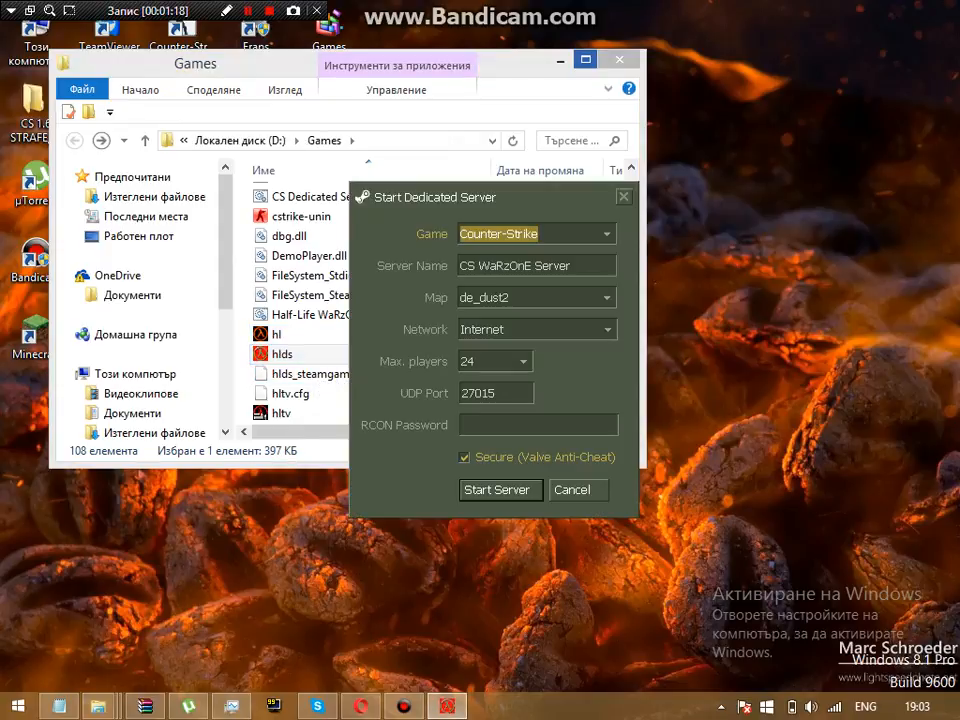
# Step: Minimize the Games folder, move focus to the Server Name field, and bring Notepad forward
pyautogui.click(561, 61)
pyautogui.press('Tab')
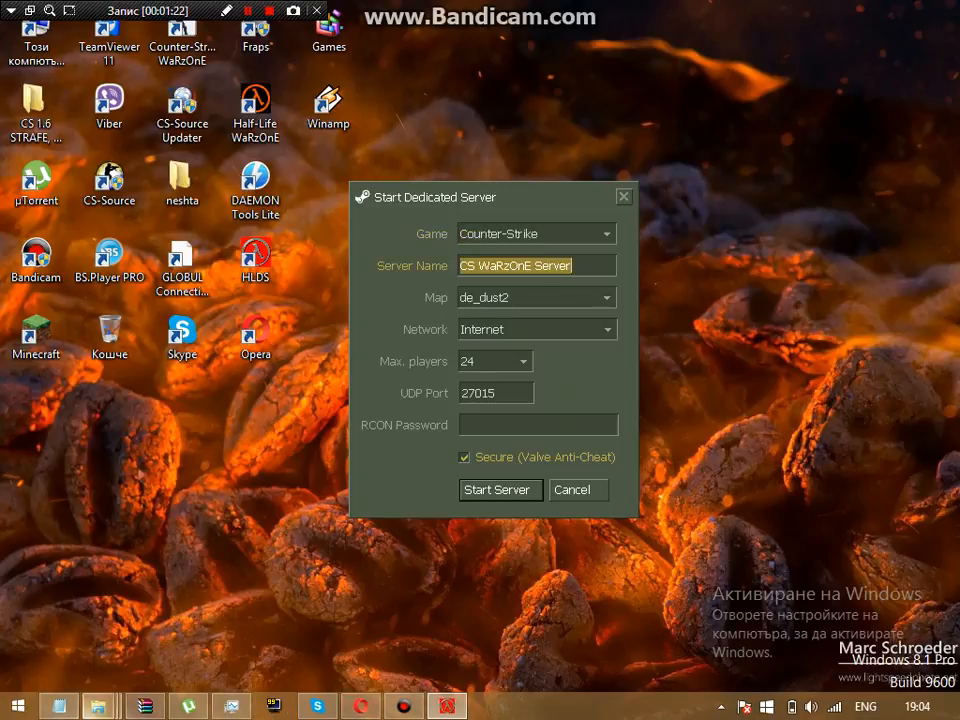
pyautogui.click(59, 706)
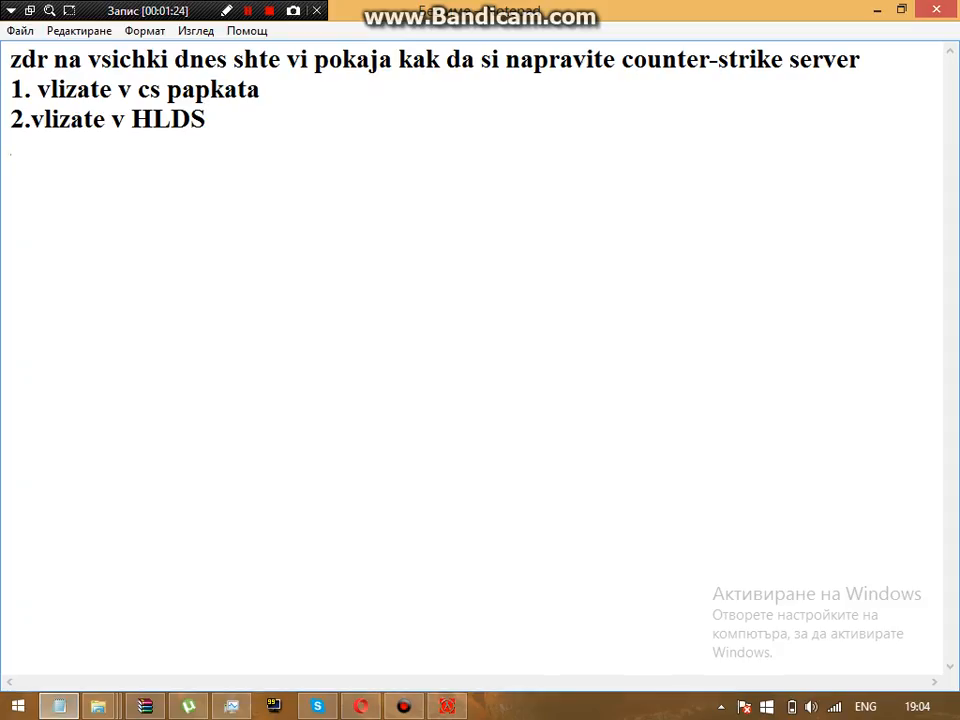
# Step: Add step '3. Izbirate imeto vi kak da se kazva vashe reshenie' and minimize Notepad
pyautogui.write('3. Izbirate')
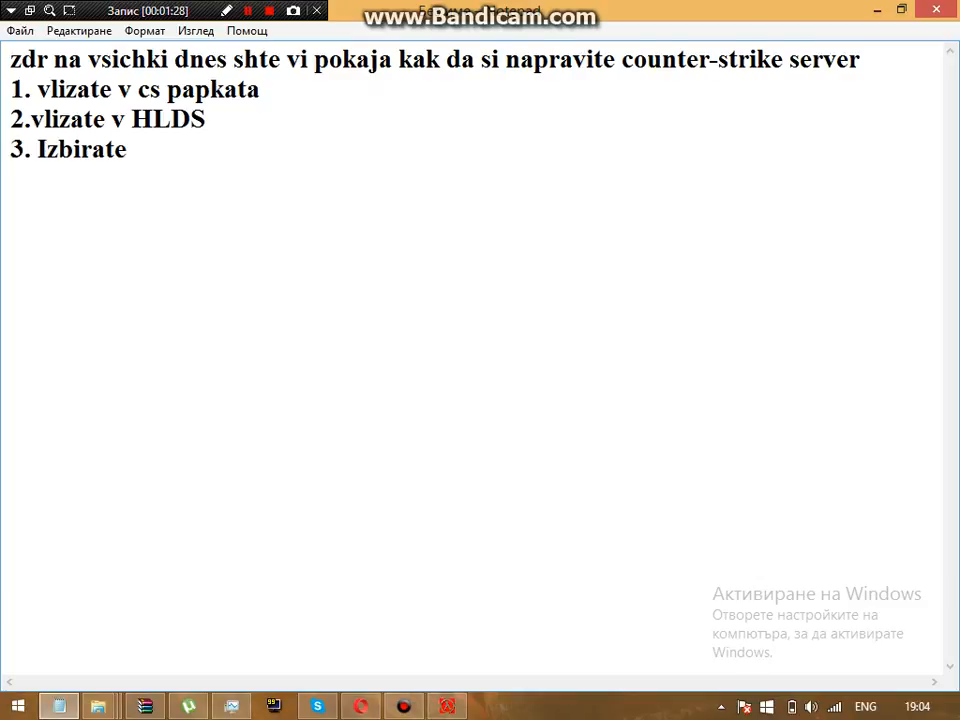
pyautogui.write(' imeto ')
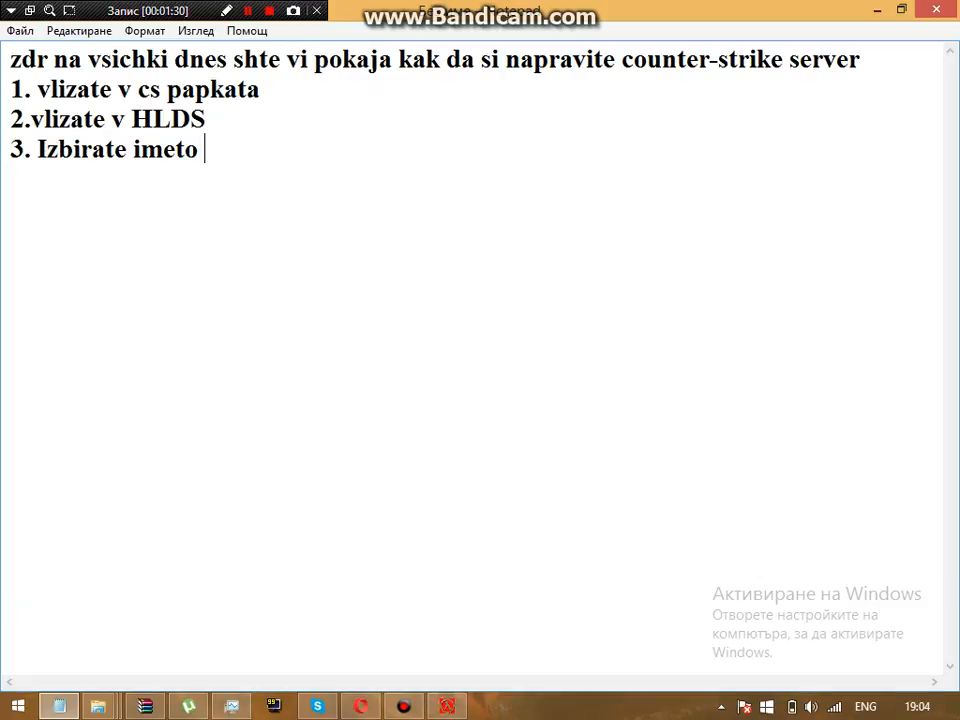
pyautogui.write('vi kak da se')
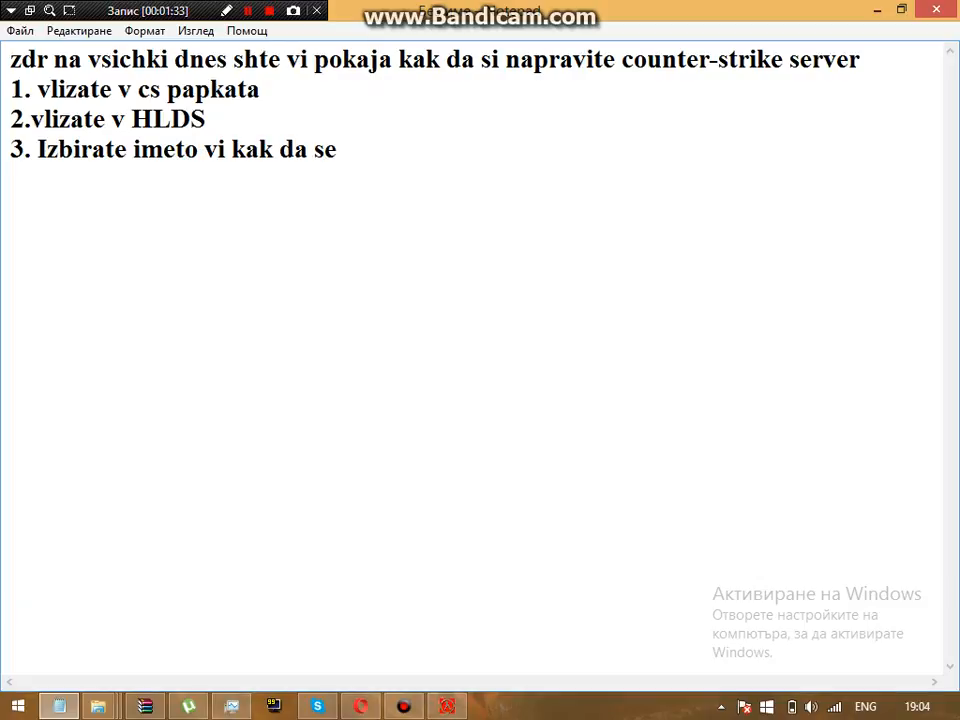
pyautogui.write(' kazva')
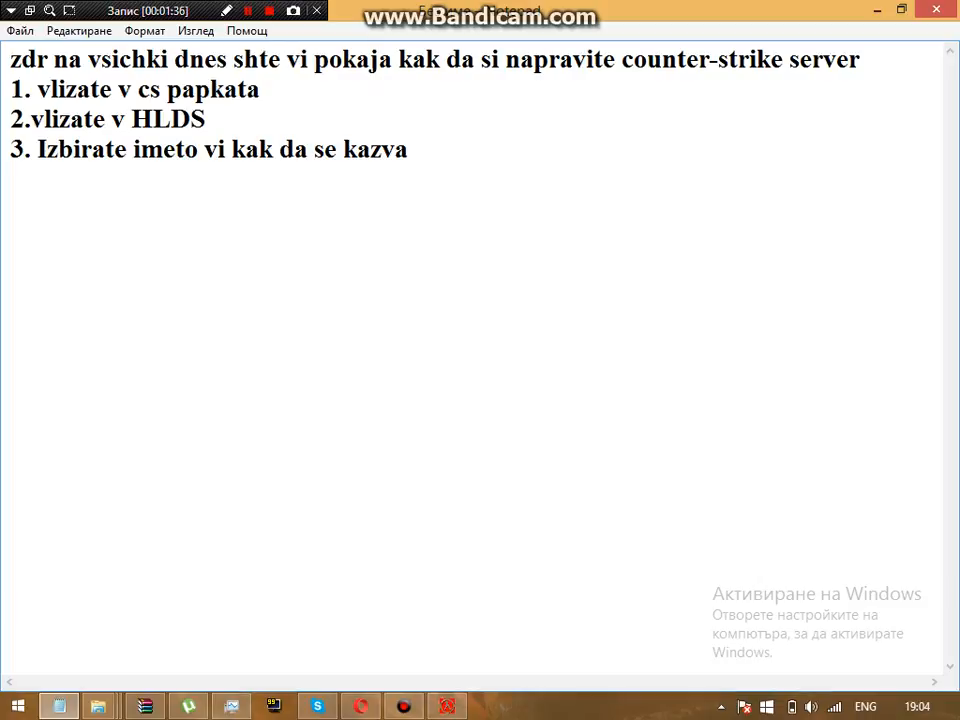
pyautogui.write(' vashe reshenie')
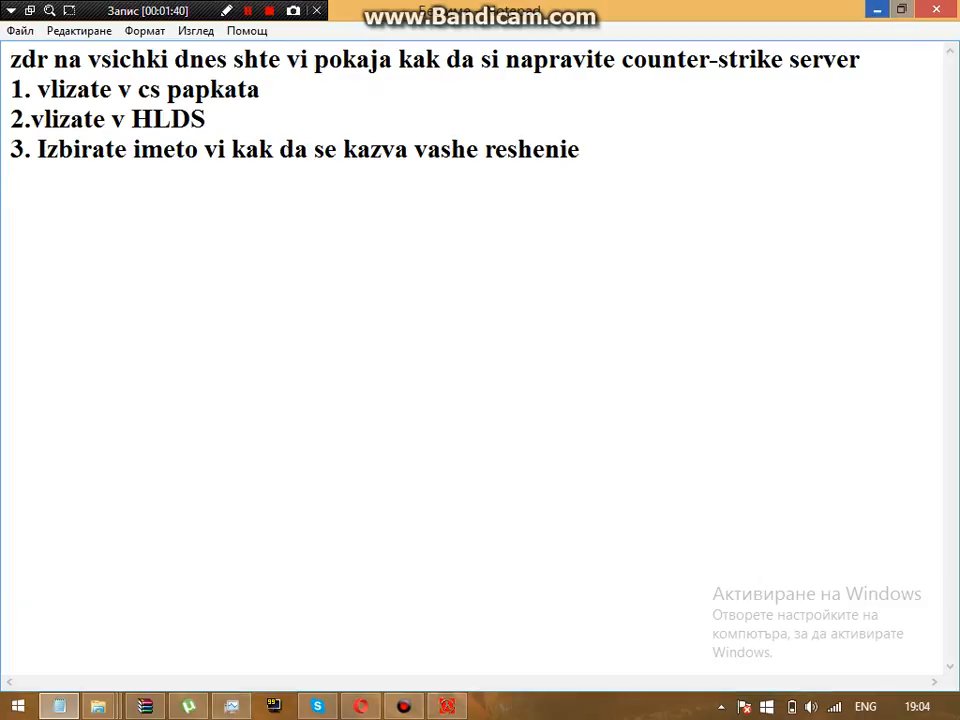
pyautogui.press('super+Down')
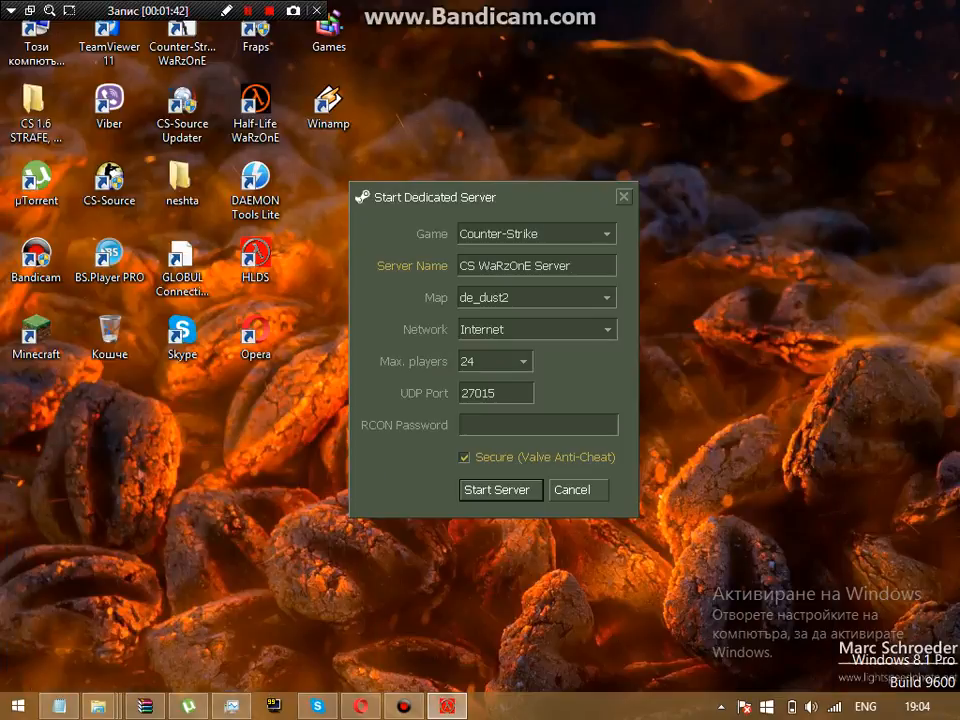
# Step: Replace server name 'CS WaRzOnE Server' with 'opitserver', then return to the Notepad guide
pyautogui.press('BackSpace')
pyautogui.press('BackSpace')
pyautogui.press('BackSpace')
pyautogui.press('BackSpace')
pyautogui.press('BackSpace')
pyautogui.press('BackSpace')
pyautogui.press('BackSpace')
pyautogui.press('BackSpace')
pyautogui.press('BackSpace')
pyautogui.press('BackSpace')
pyautogui.press('BackSpace')
pyautogui.press('BackSpace')
pyautogui.press('BackSpace')
pyautogui.press('BackSpace')
pyautogui.press('BackSpace')
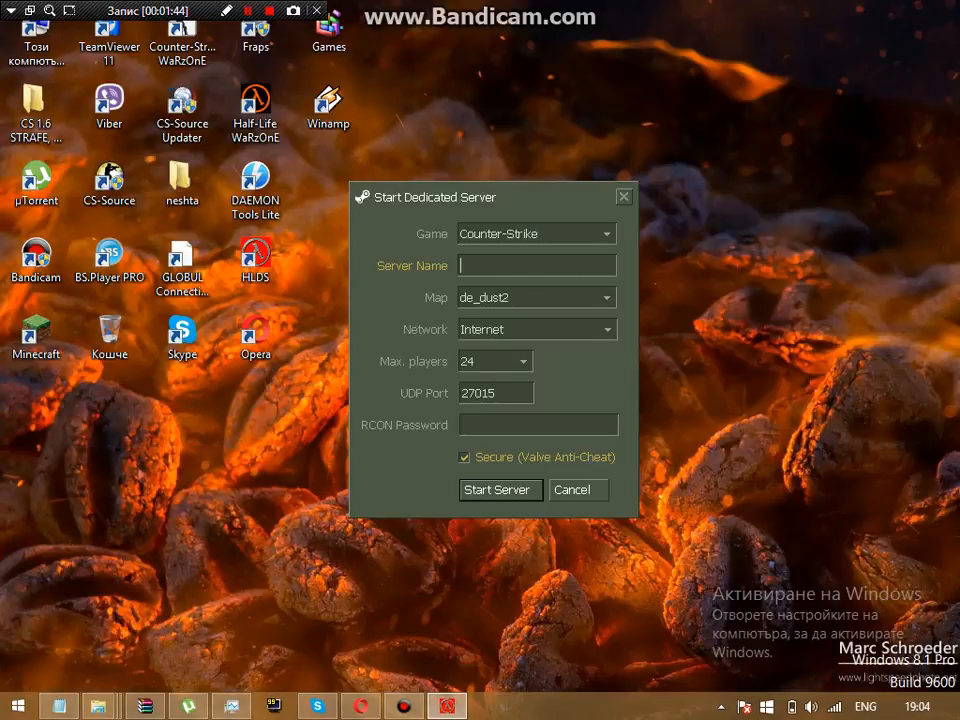
pyautogui.write('opl')
pyautogui.click(361, 707)
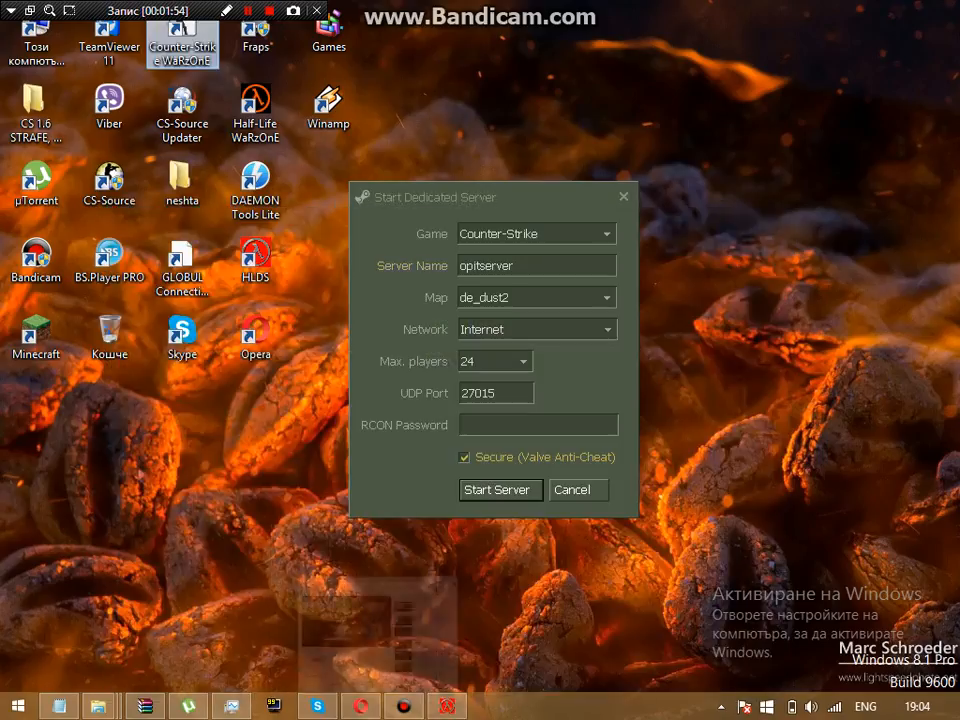
pyautogui.click(361, 707)
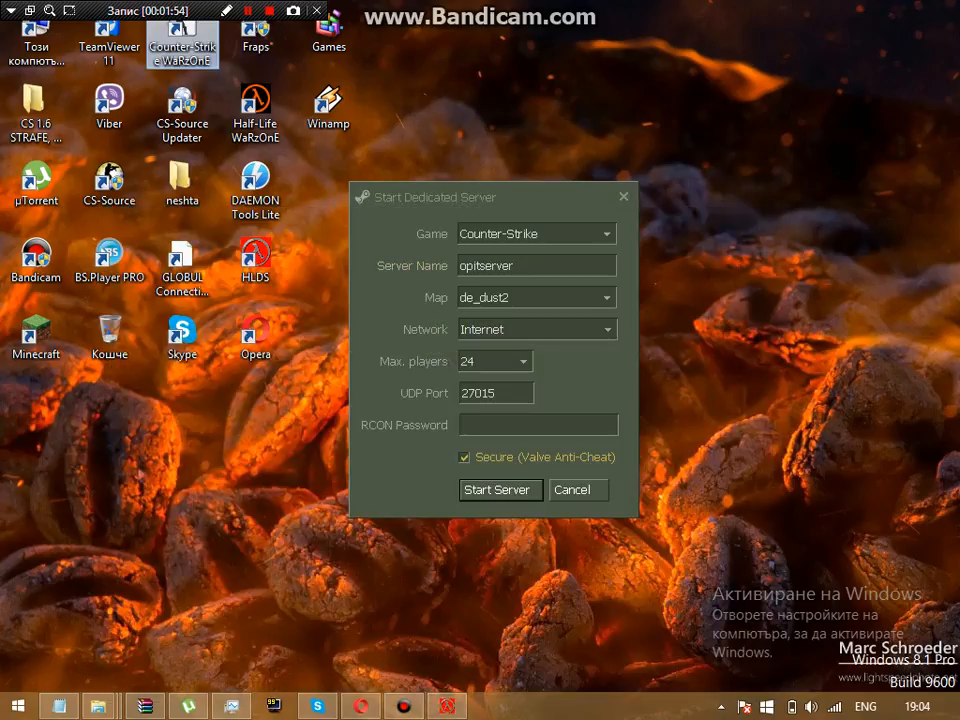
pyautogui.click(59, 707)
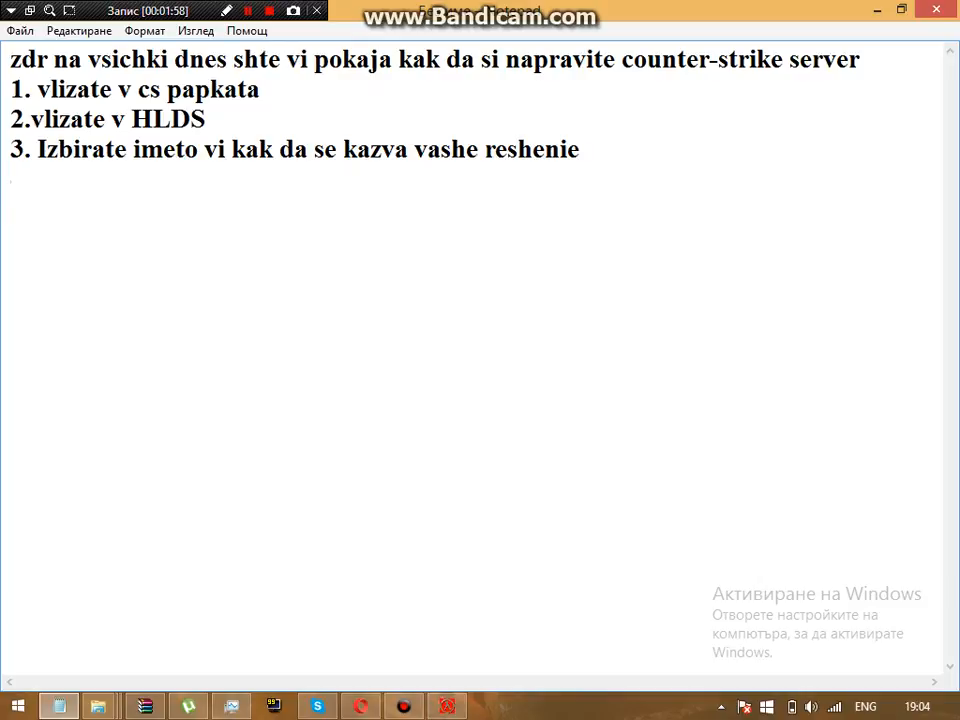
# Step: Type step '4. izbirate kav map da e naprimer de_dust2' into the guide
pyautogui.write('4. izbirate ka')
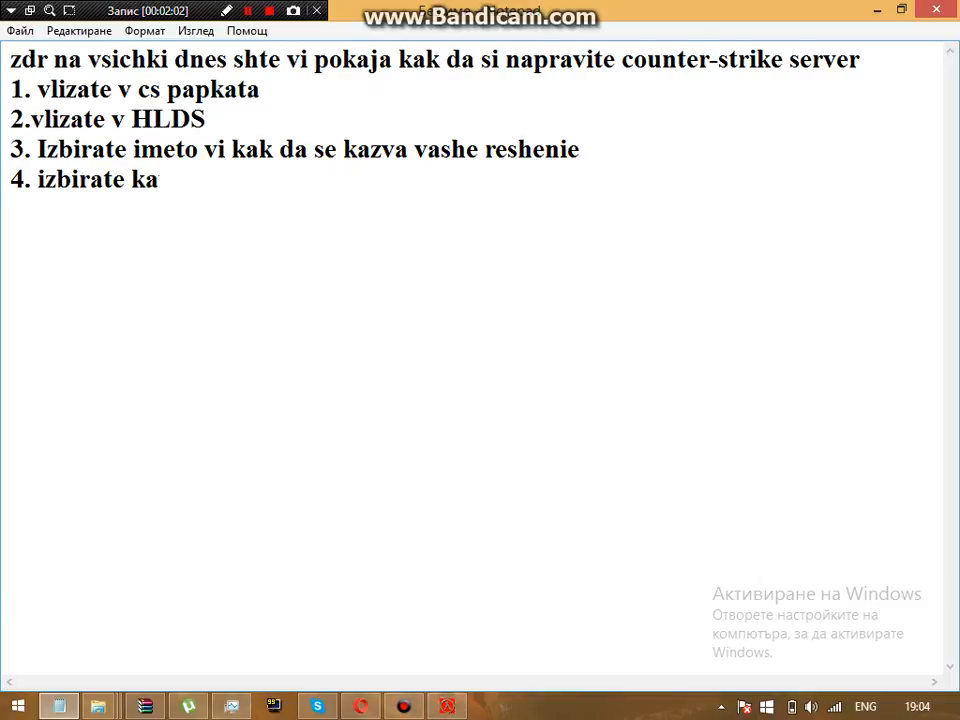
pyautogui.write('v map da e')
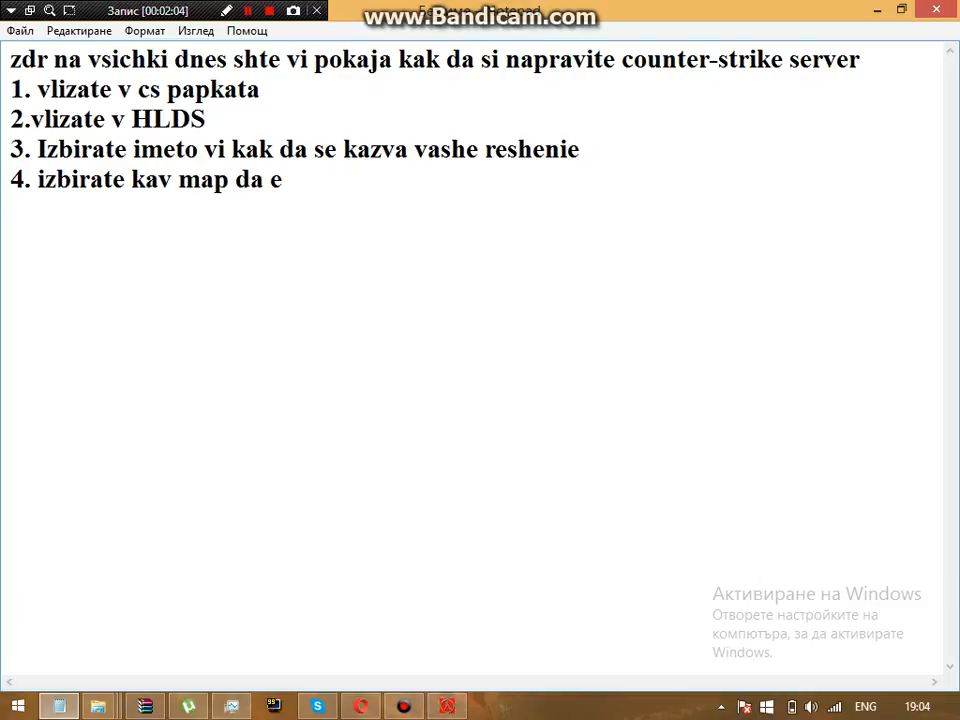
pyautogui.write(' naprime')
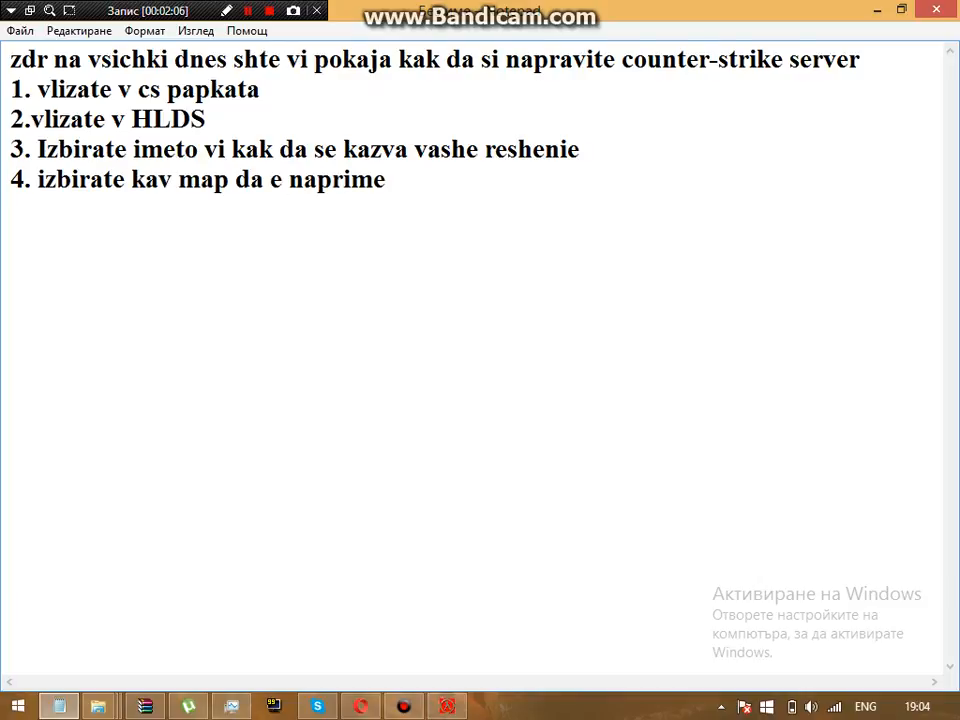
pyautogui.write('r de_dust2')
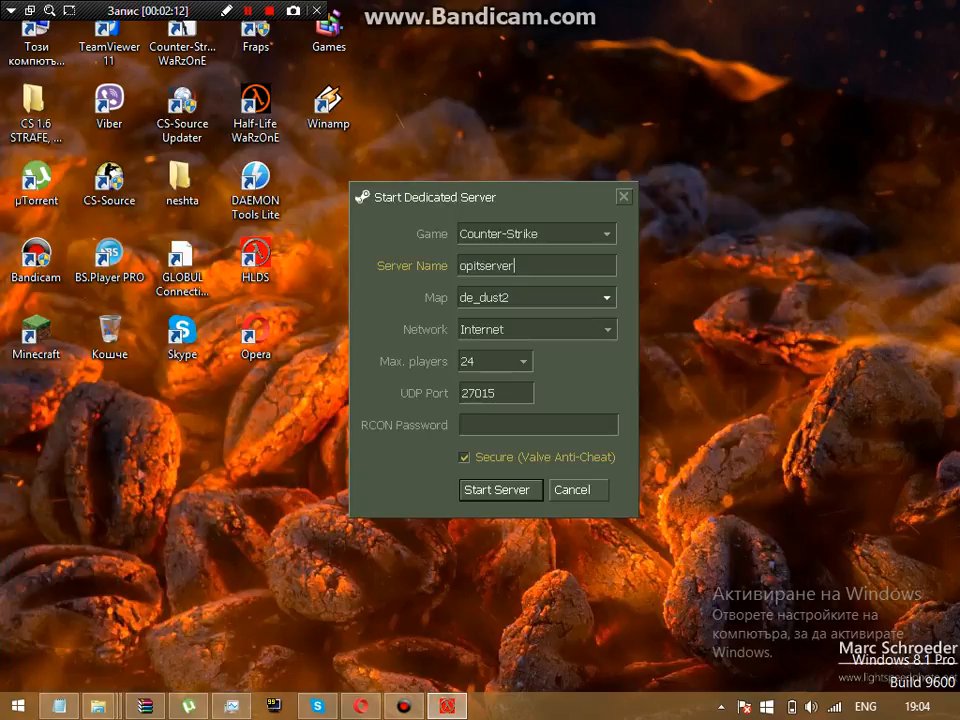
pyautogui.click(606, 298)
pyautogui.click(487, 320)
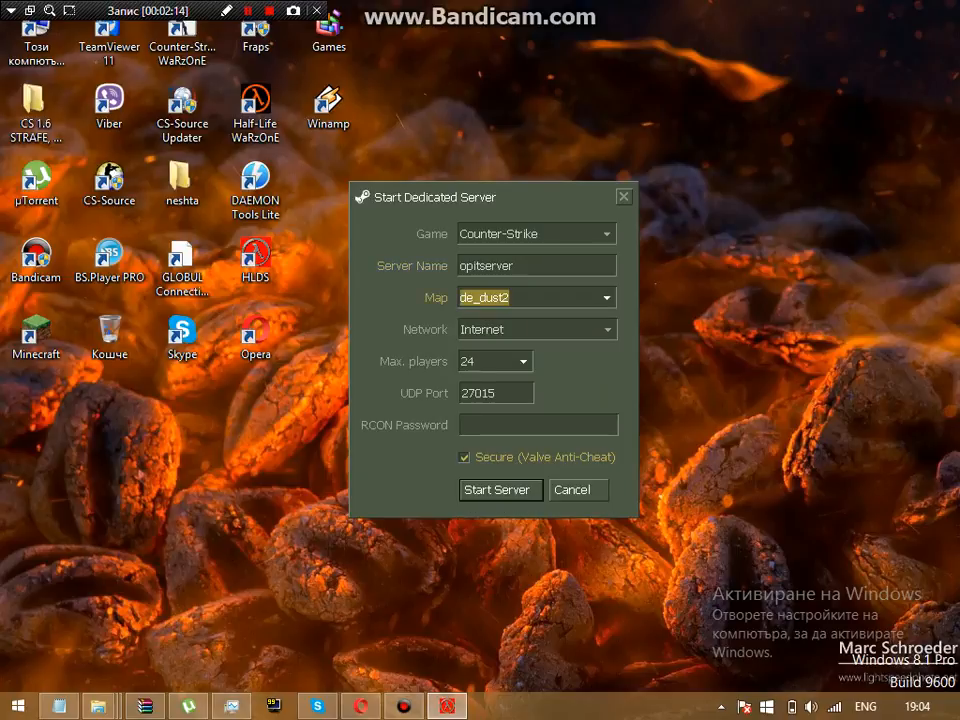
pyautogui.click(361, 706)
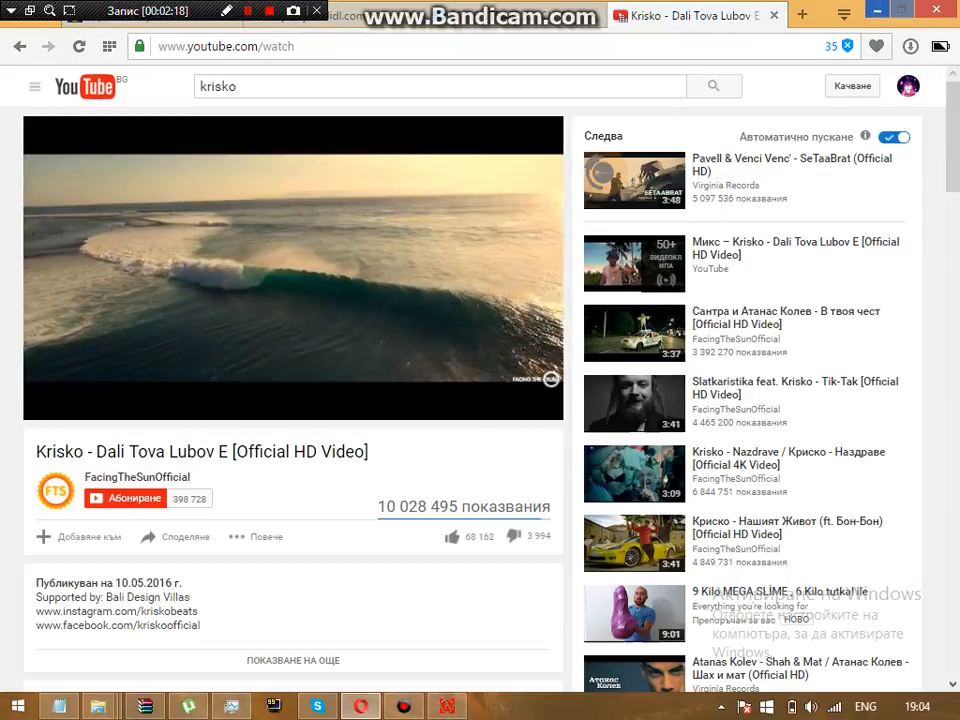
pyautogui.click(361, 706)
pyautogui.hotkey('alt', 'Tab')
pyautogui.hotkey('alt', 'Tab')
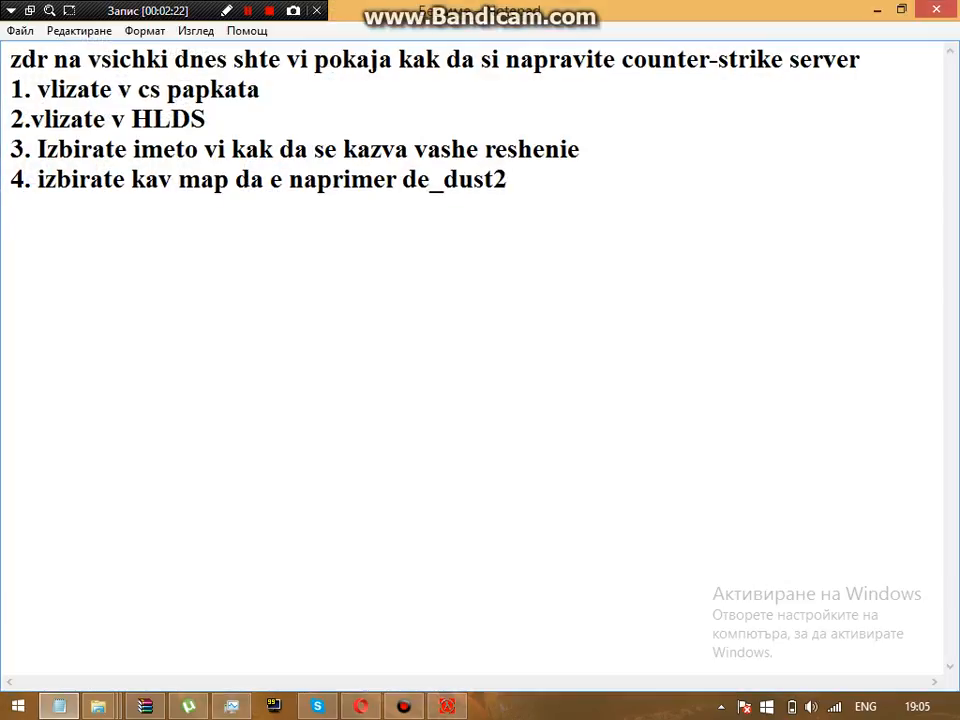
# Step: Add step '5.zadaljitelno go pravite na internet', fixing the typo, and minimize Notepad
pyautogui.press('Return')
pyautogui.write('5.zada')
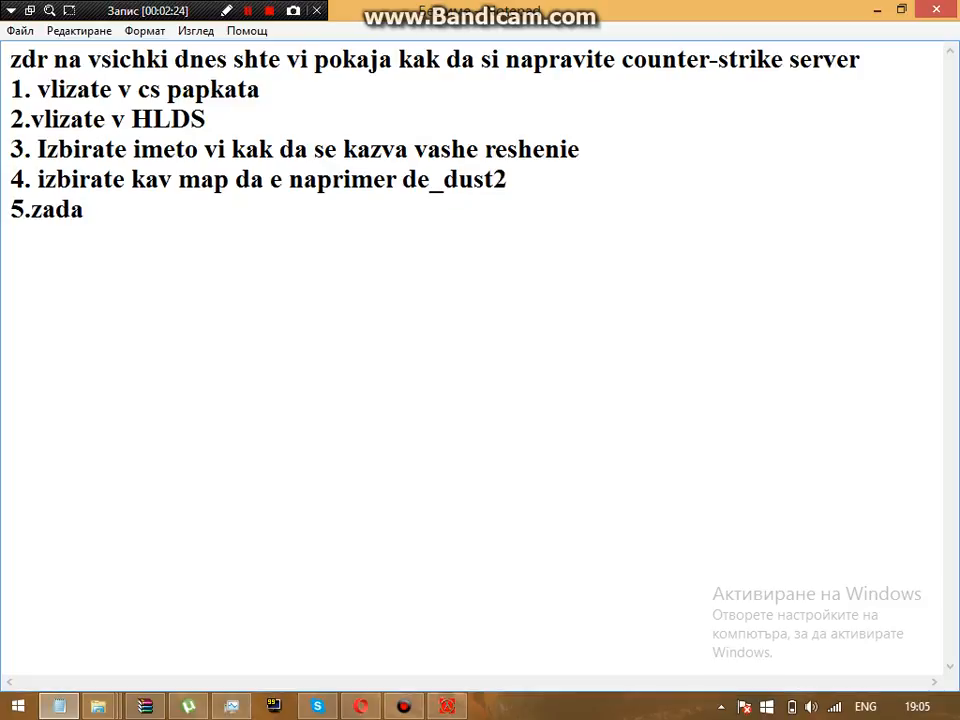
pyautogui.write('ljitelno')
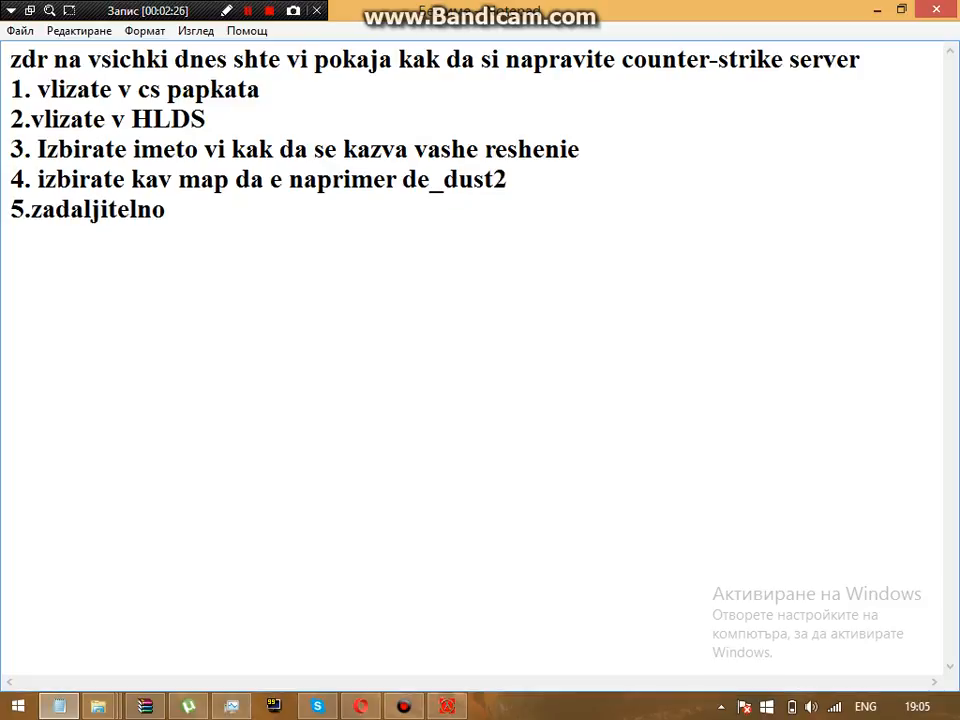
pyautogui.write(' go pra')
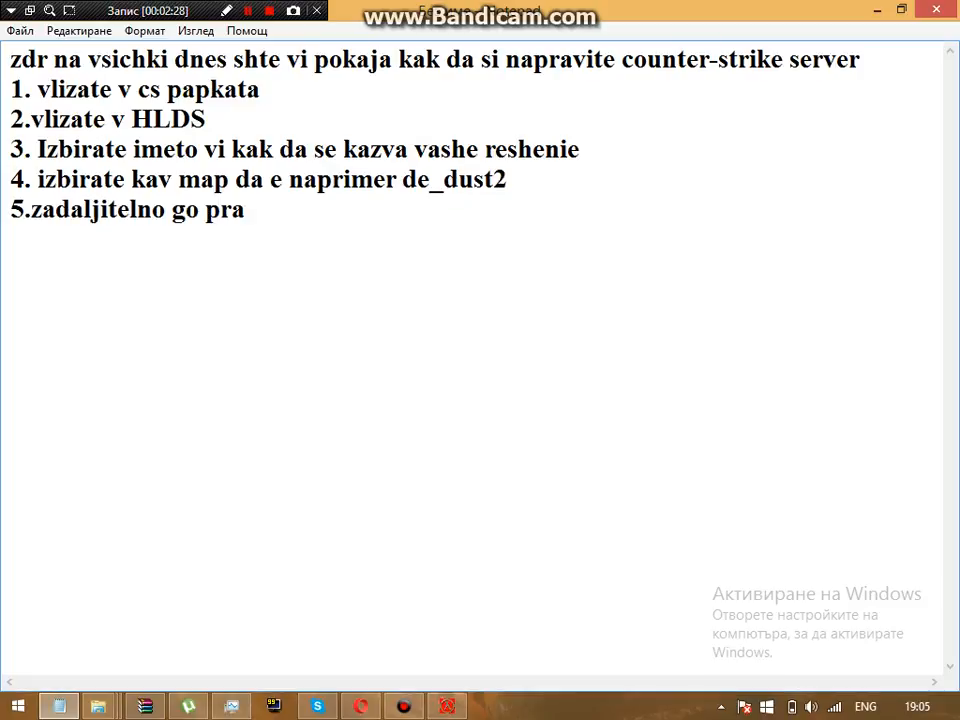
pyautogui.write('vite na')
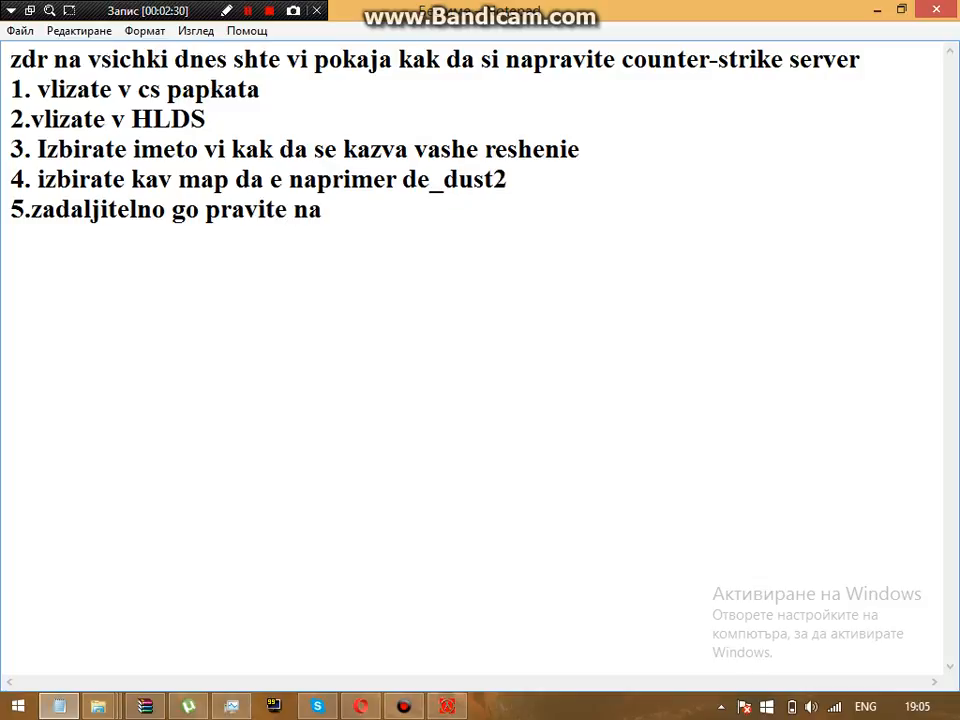
pyautogui.write(' internet')
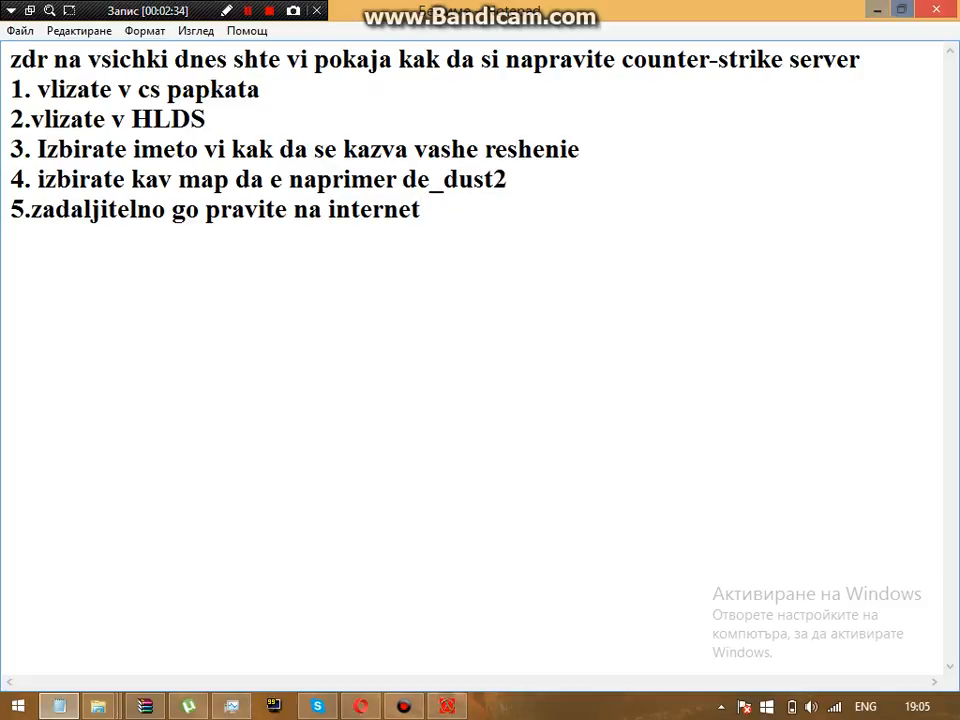
pyautogui.click(877, 9)
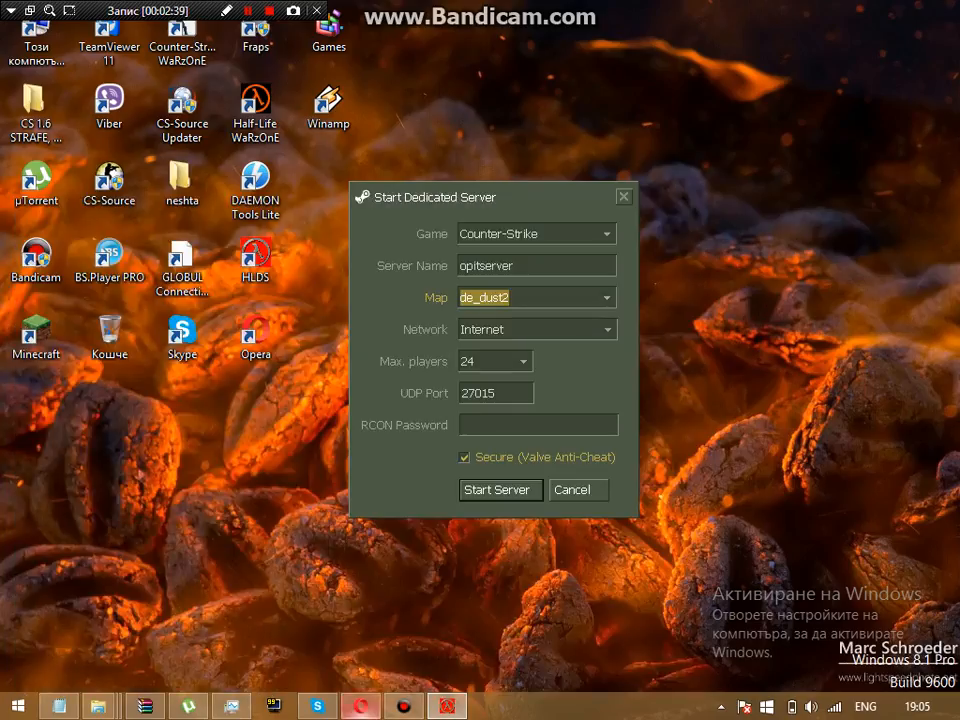
# Step: Check the browser, switch back, and begin step '6.izbirate po vashe reshenie max playe'
pyautogui.click(360, 706)
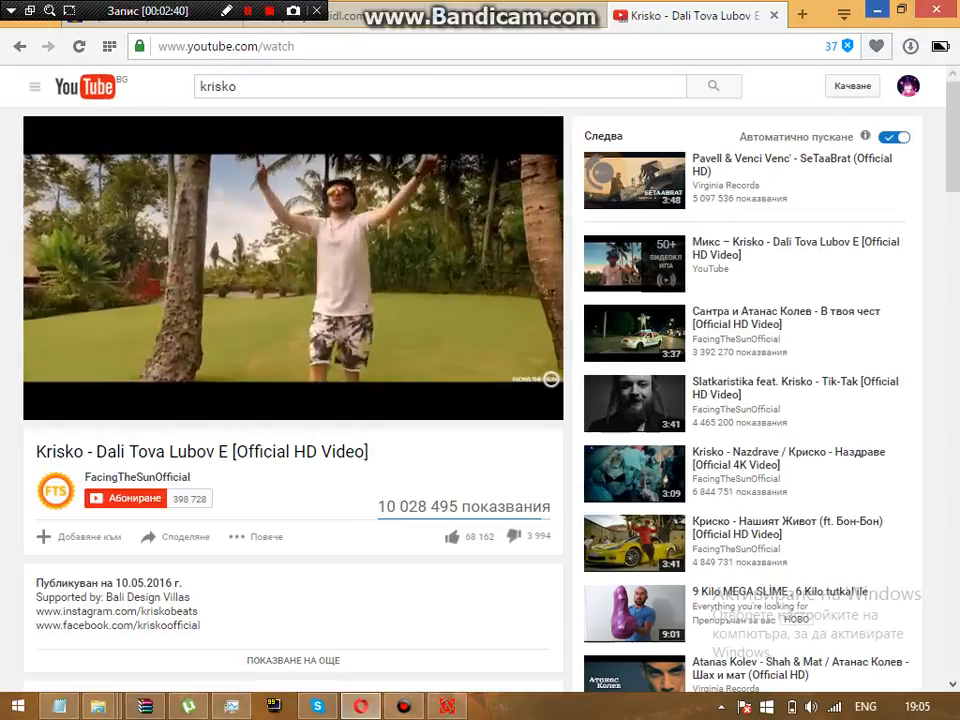
pyautogui.hotkey('alt', 'Tab')
pyautogui.hotkey('alt', 'Tab')
pyautogui.hotkey('alt', 'Tab')
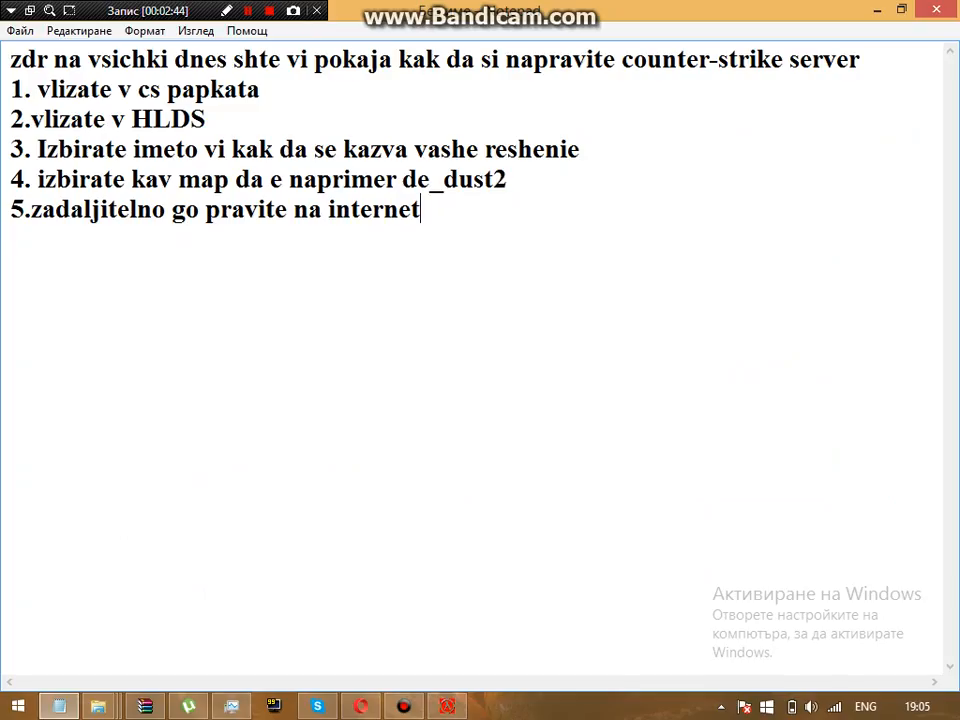
pyautogui.press('Return')
pyautogui.write('6')
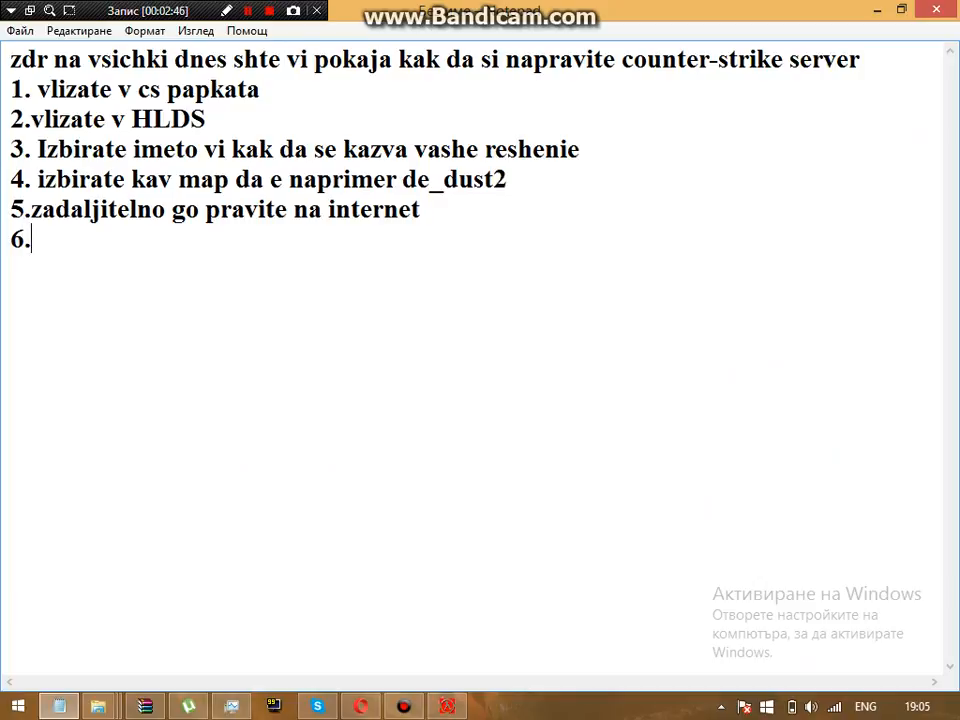
pyautogui.write('.izbirate')
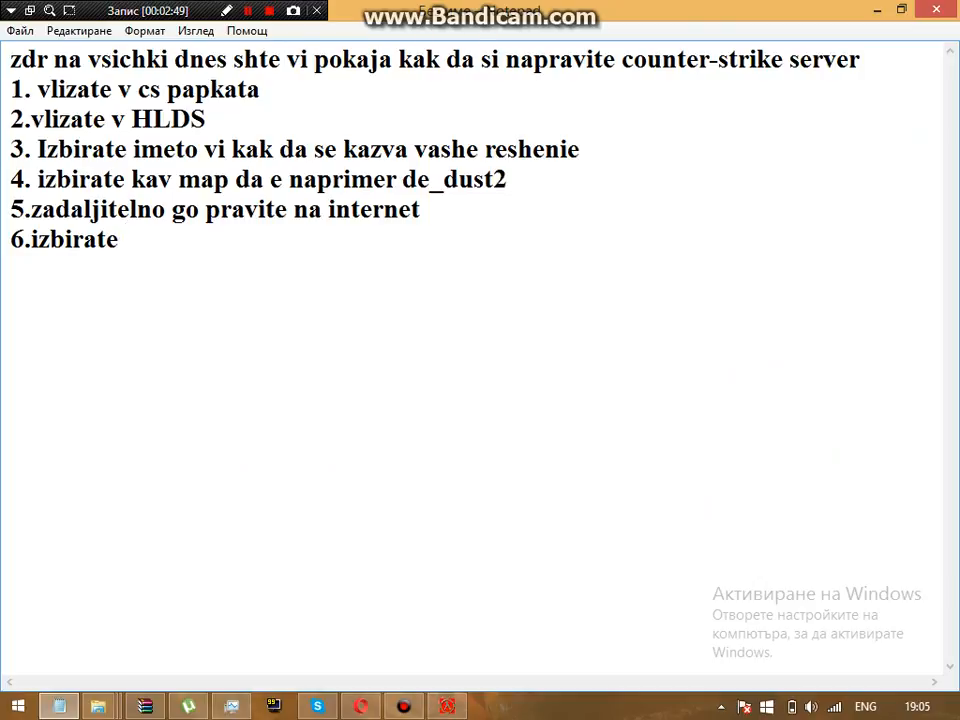
pyautogui.write(' po vashe')
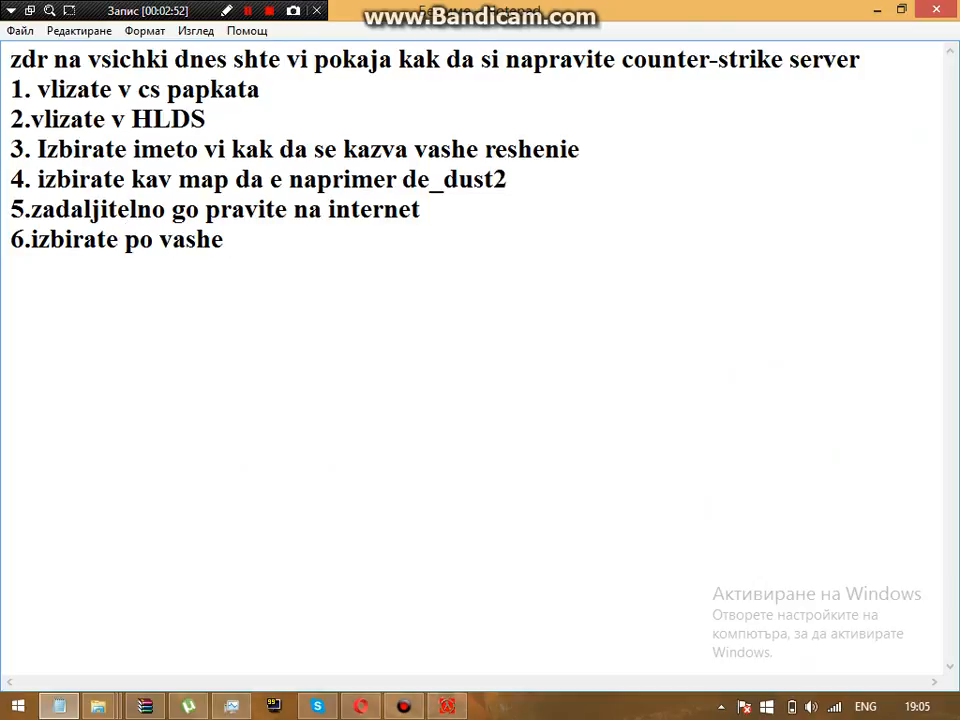
pyautogui.write(' reshenie')
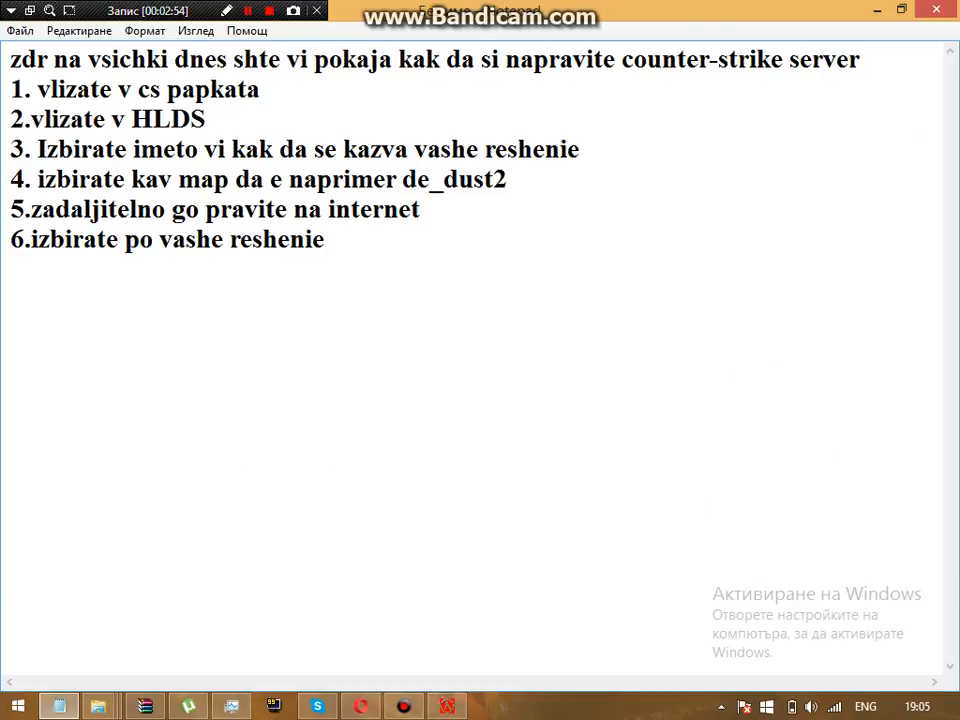
pyautogui.write(' max playe')
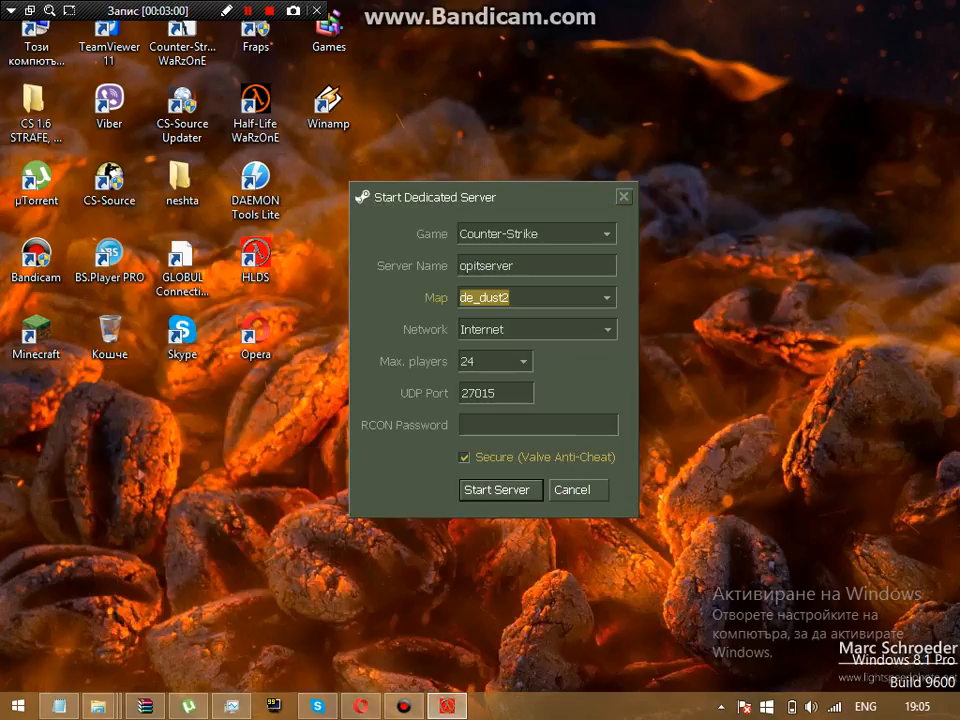
# Step: Set Max. players to 25 in the Start Dedicated Server dialog
pyautogui.click(523, 362)
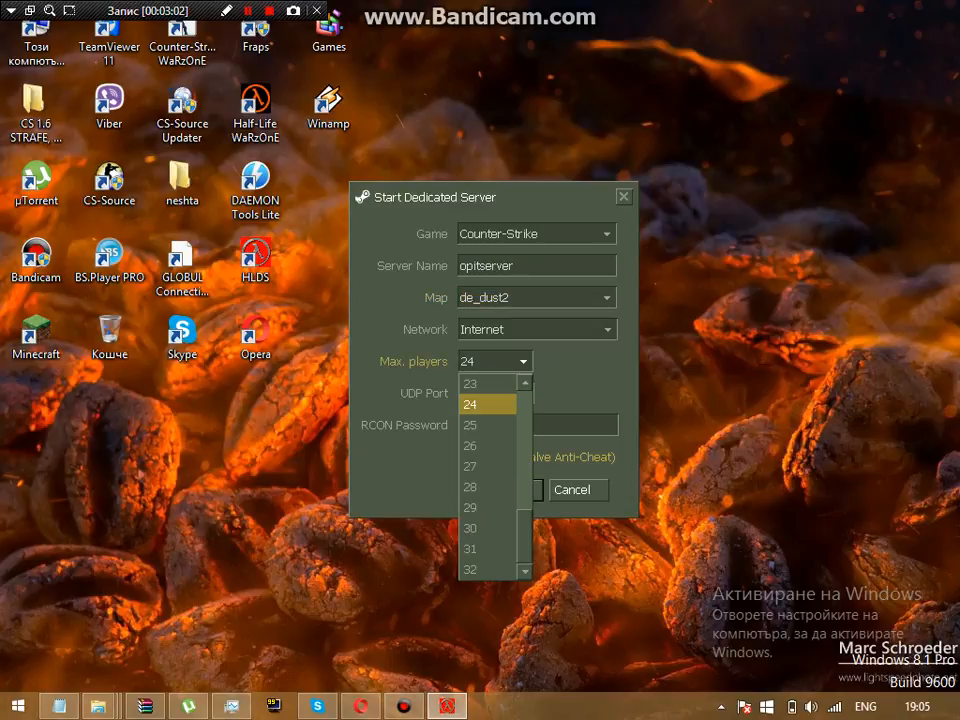
pyautogui.scroll(1, 490, 404)
pyautogui.scroll(-1, 488, 507)
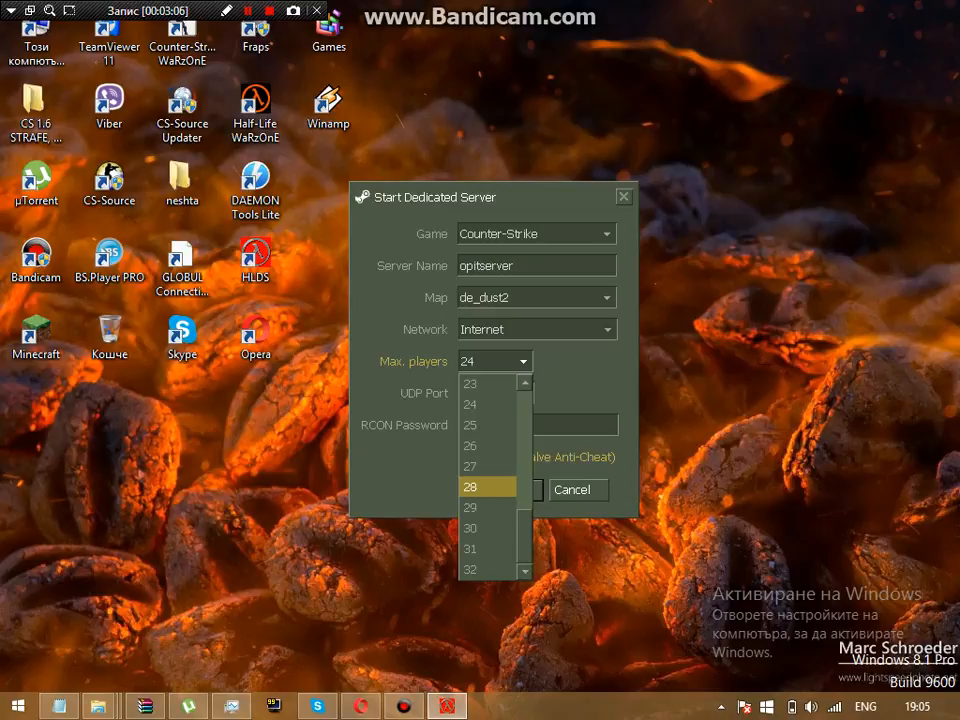
pyautogui.click(487, 425)
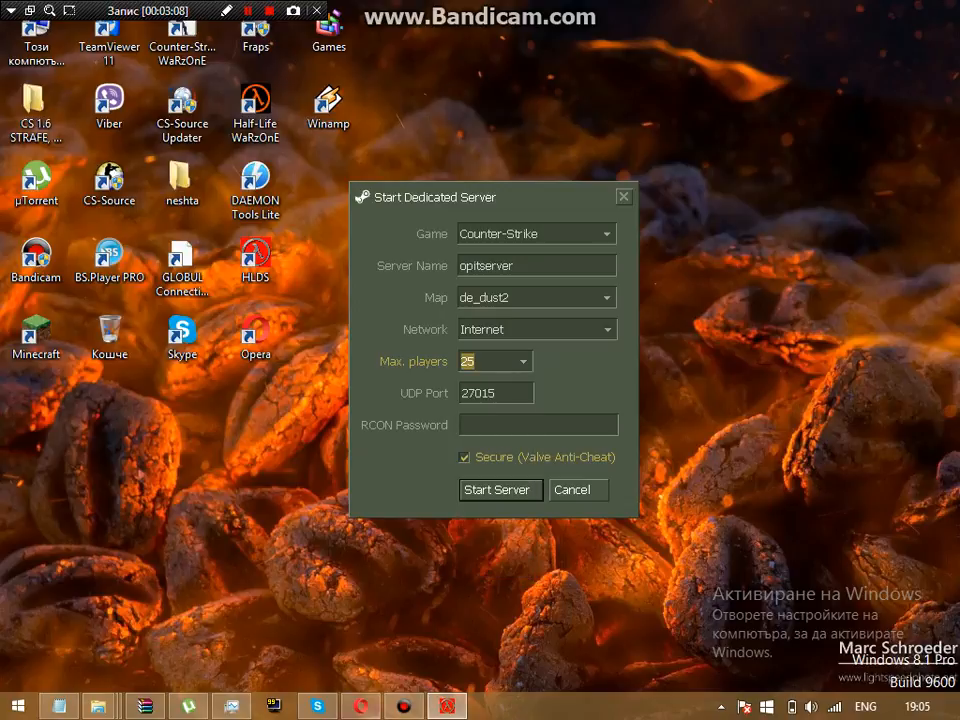
# Step: Check the browser, return to Notepad, and begin step '7. po vash izbor UDP'
pyautogui.click(362, 707)
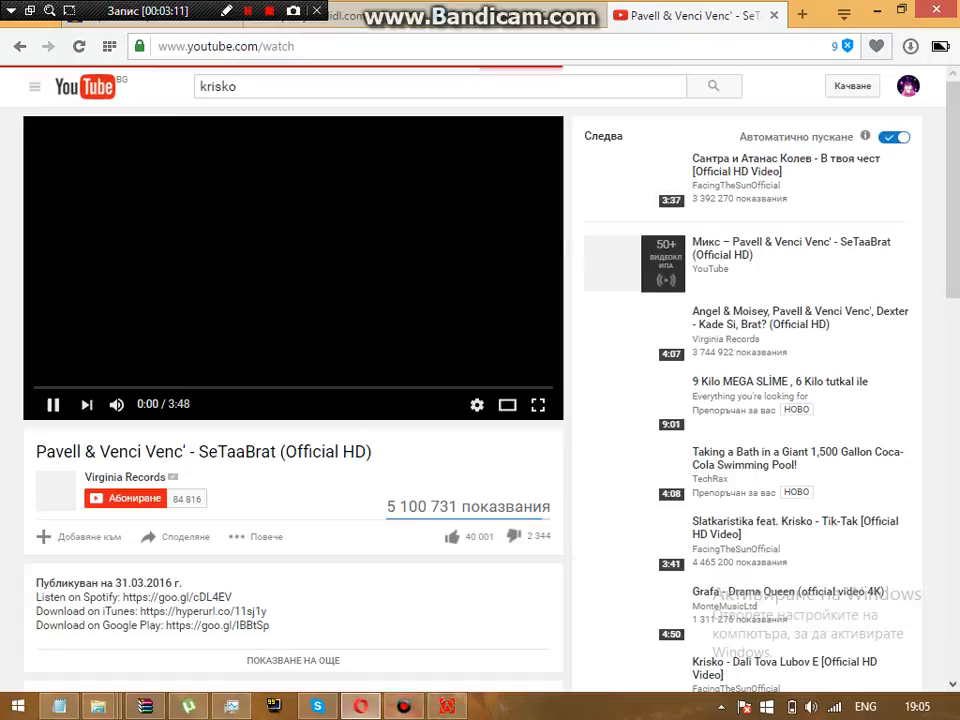
pyautogui.click(362, 707)
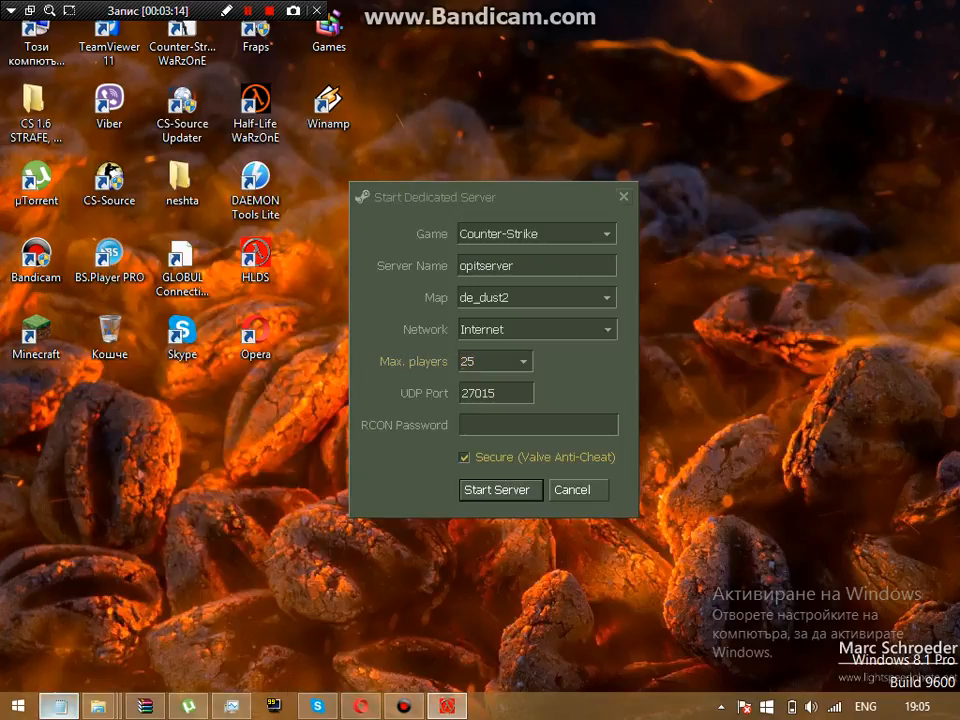
pyautogui.click(60, 707)
pyautogui.press('Return')
pyautogui.write('7')
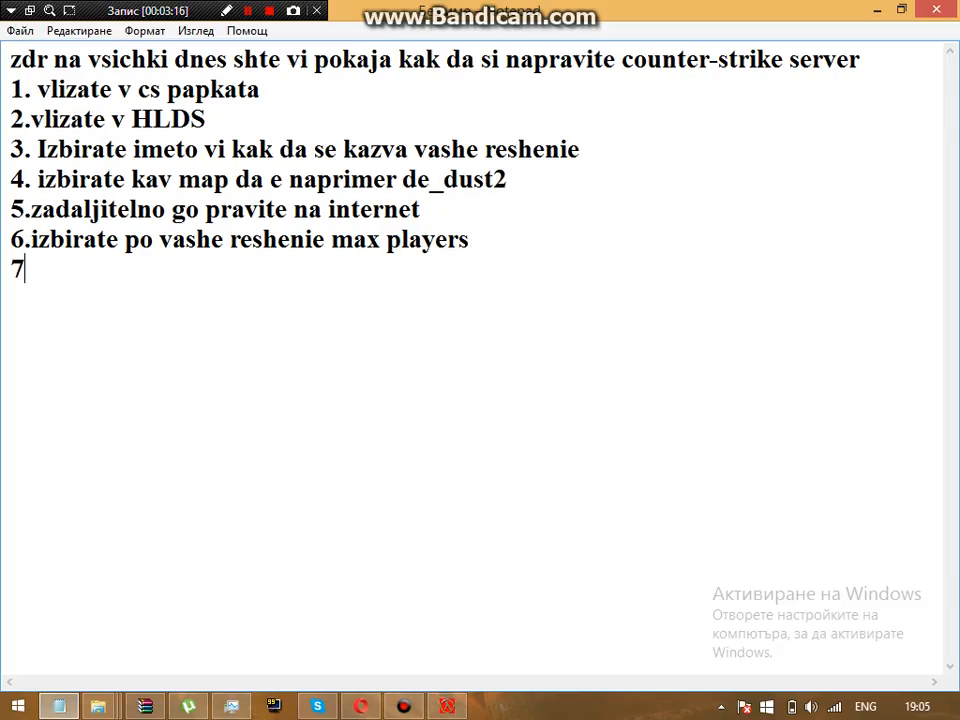
pyautogui.write('. po vash')
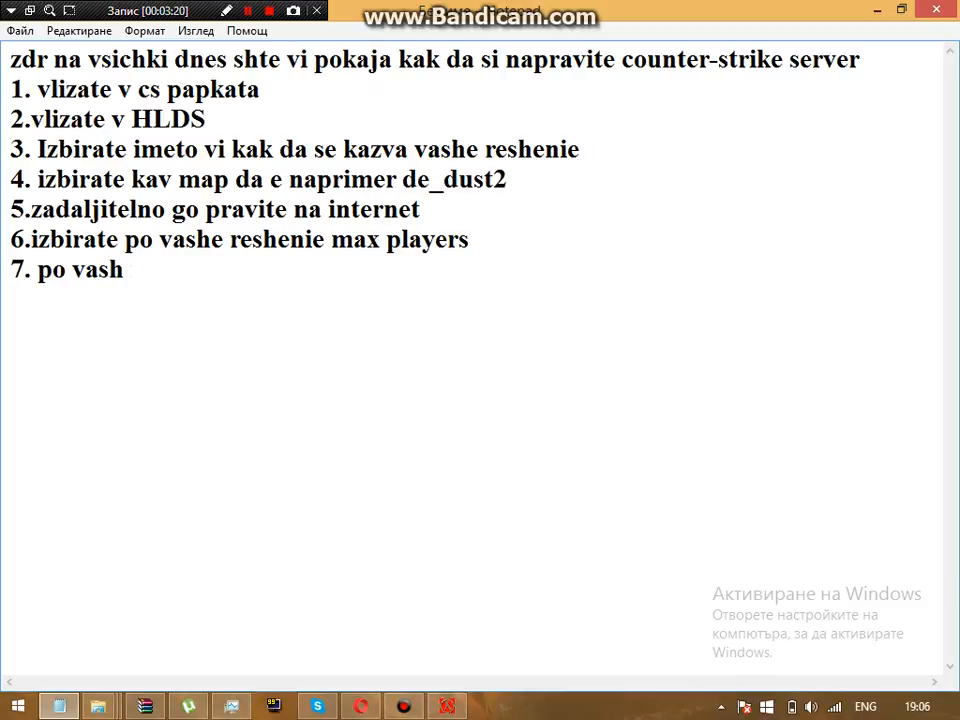
pyautogui.write(' izbor ')
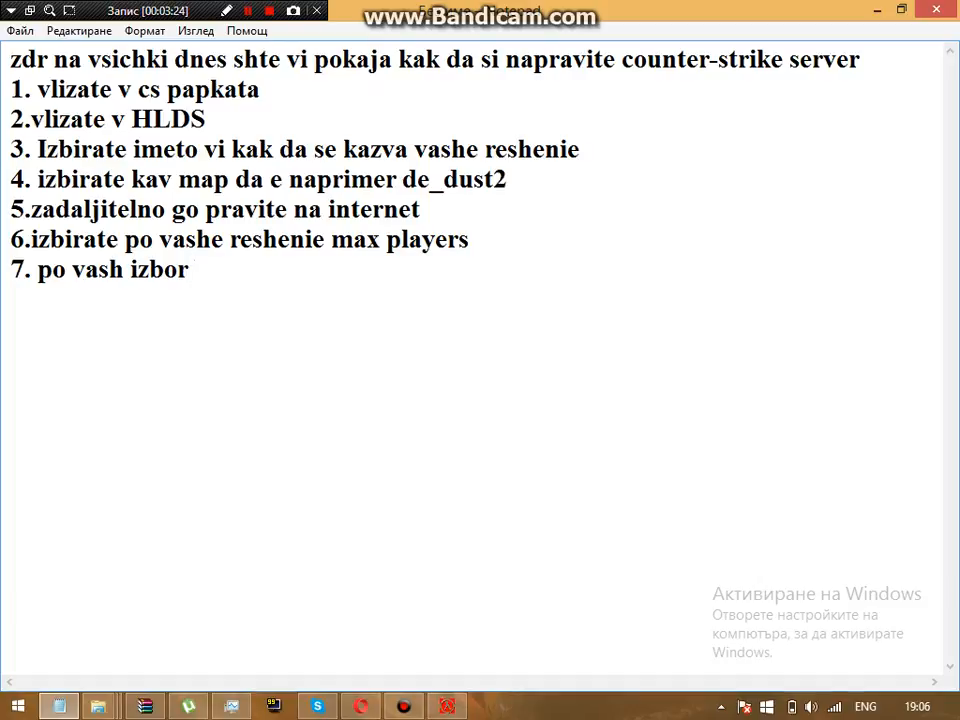
pyautogui.write('UDP')
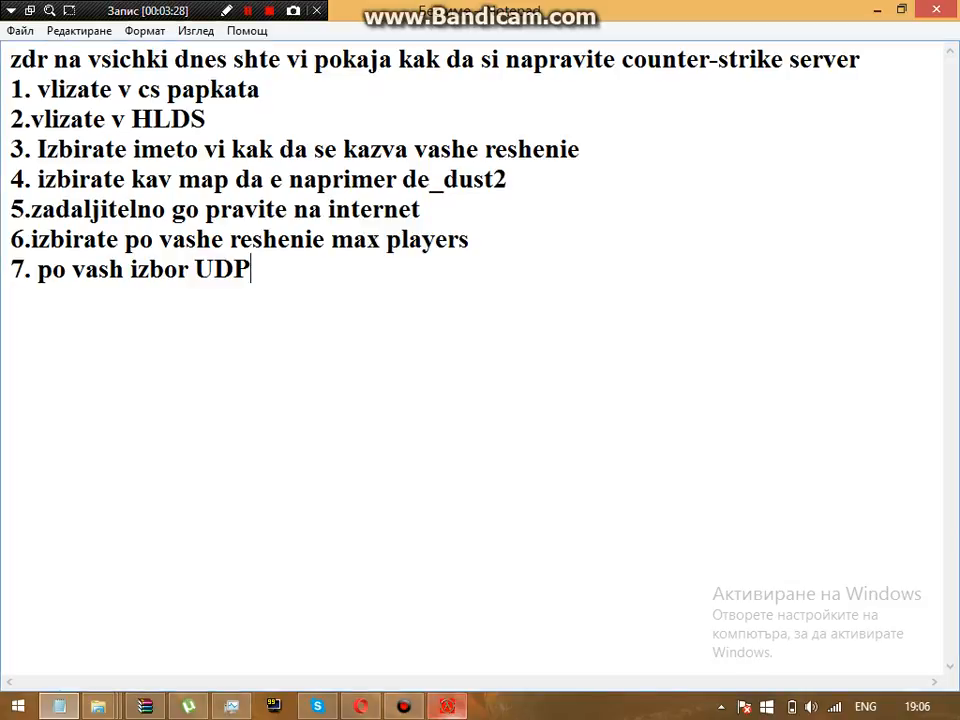
# Step: Finish step 7 saying you pick the UDP port, e.g. 27016, then return to HLDS
pyautogui.write('po')
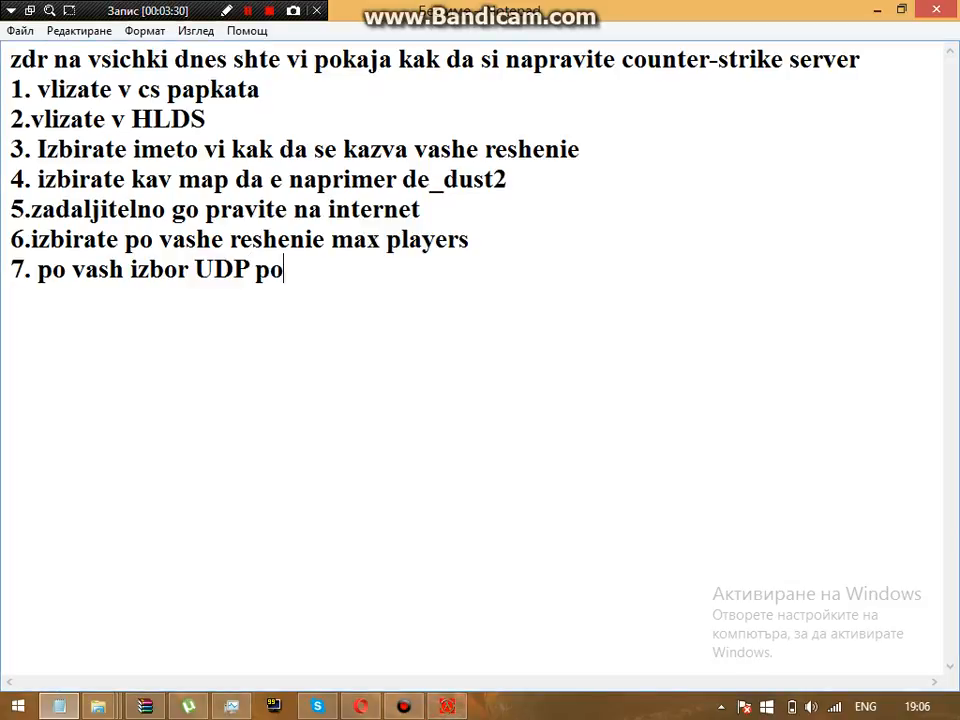
pyautogui.write('rta vie')
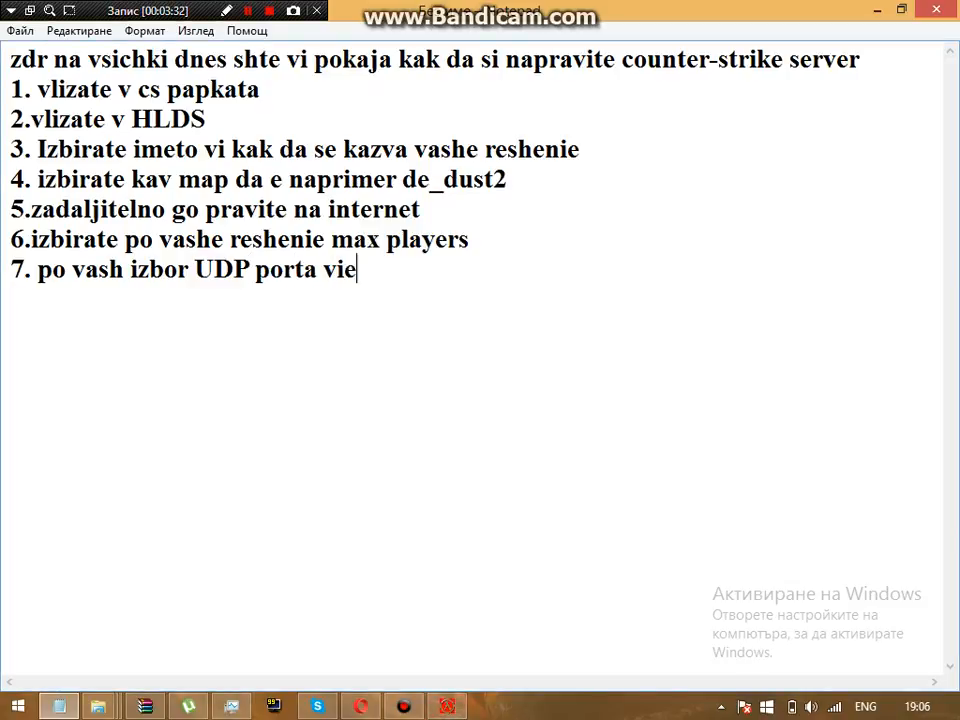
pyautogui.write(' si go i')
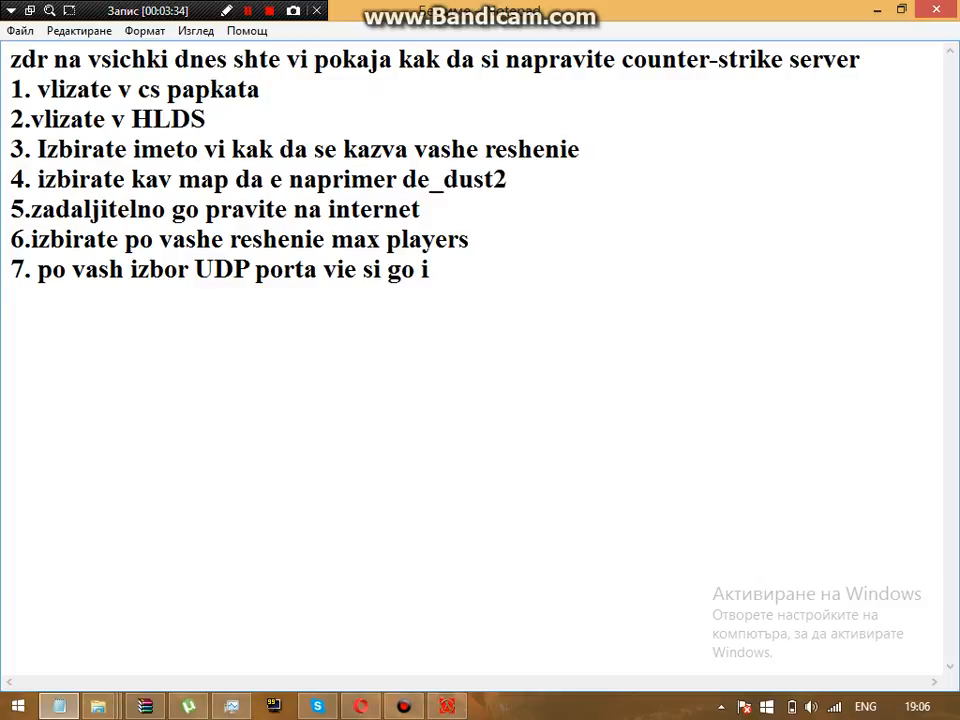
pyautogui.write('zbira t')
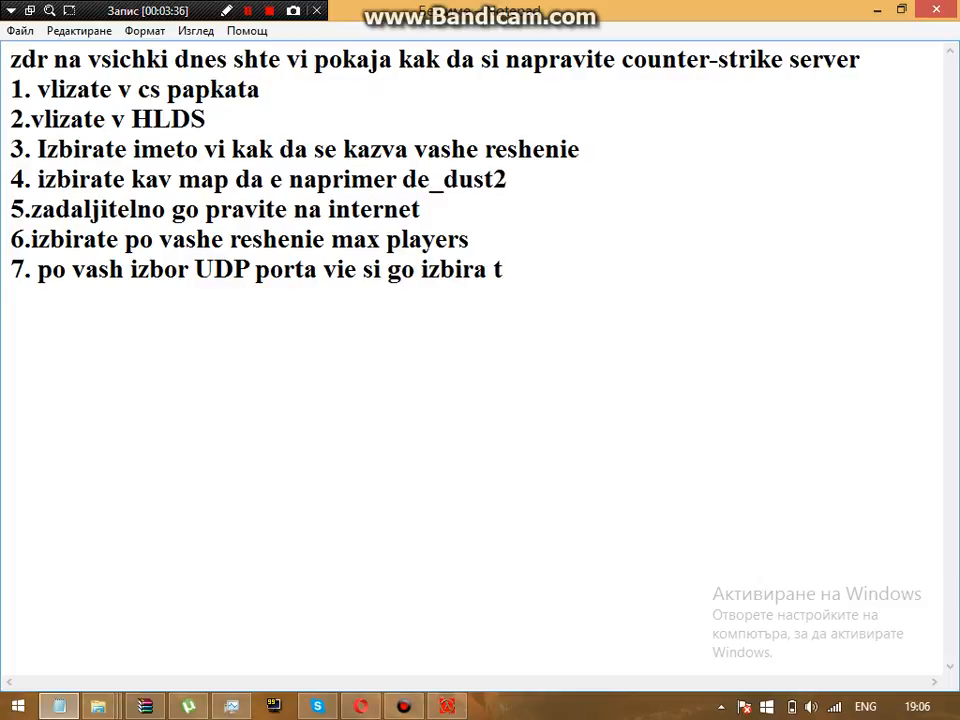
pyautogui.press('BackSpace')
pyautogui.write('t')
pyautogui.press('BackSpace')
pyautogui.press('BackSpace')
pyautogui.write('te parvo')
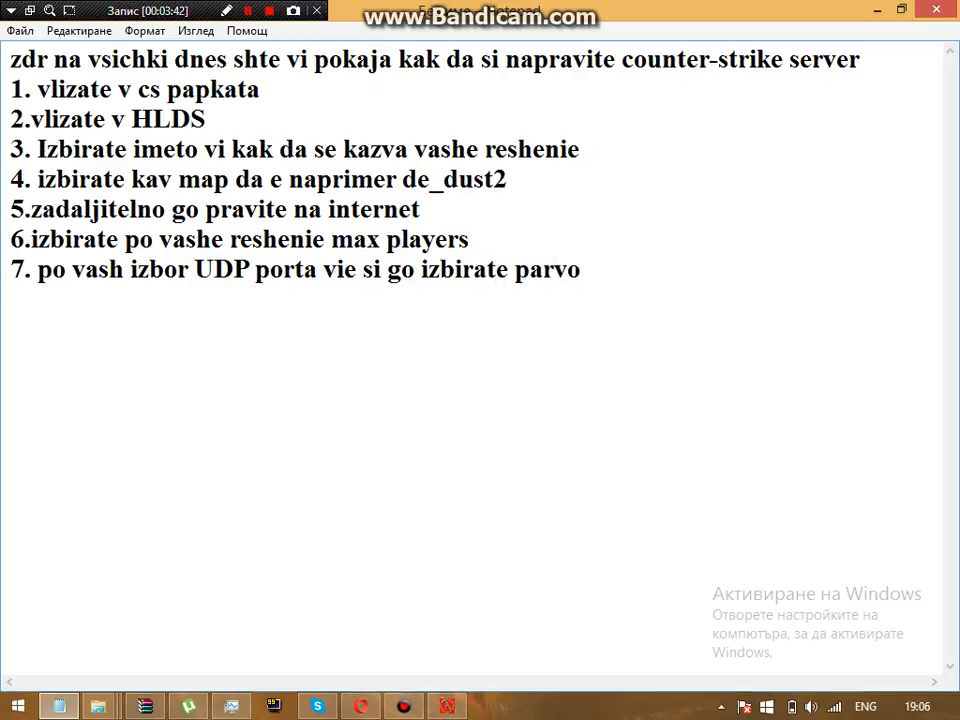
pyautogui.press('BackSpace')
pyautogui.press('BackSpace')
pyautogui.press('BackSpace')
pyautogui.press('BackSpace')
pyautogui.press('BackSpace')
pyautogui.write('n')
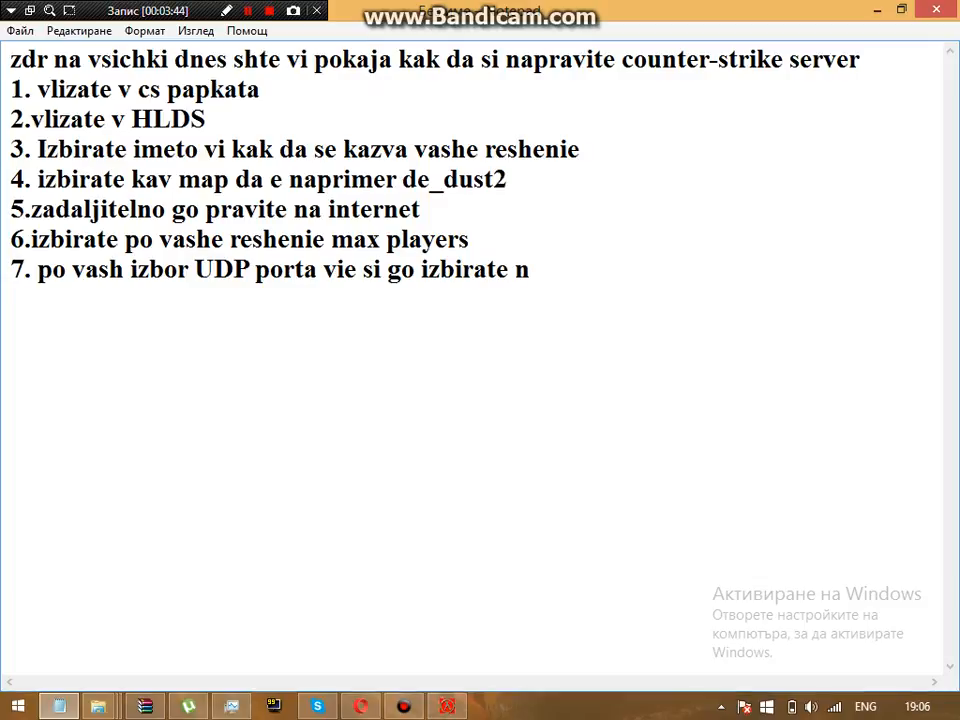
pyautogui.write('apriemi')
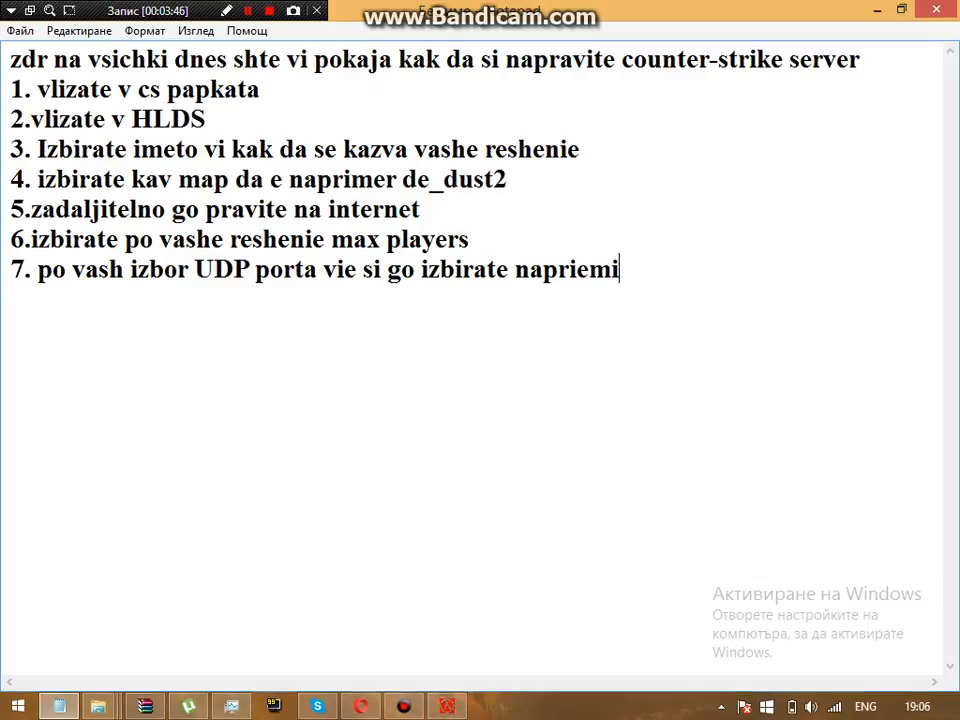
pyautogui.press('BackSpace')
pyautogui.press('BackSpace')
pyautogui.press('BackSpace')
pyautogui.write('mer')
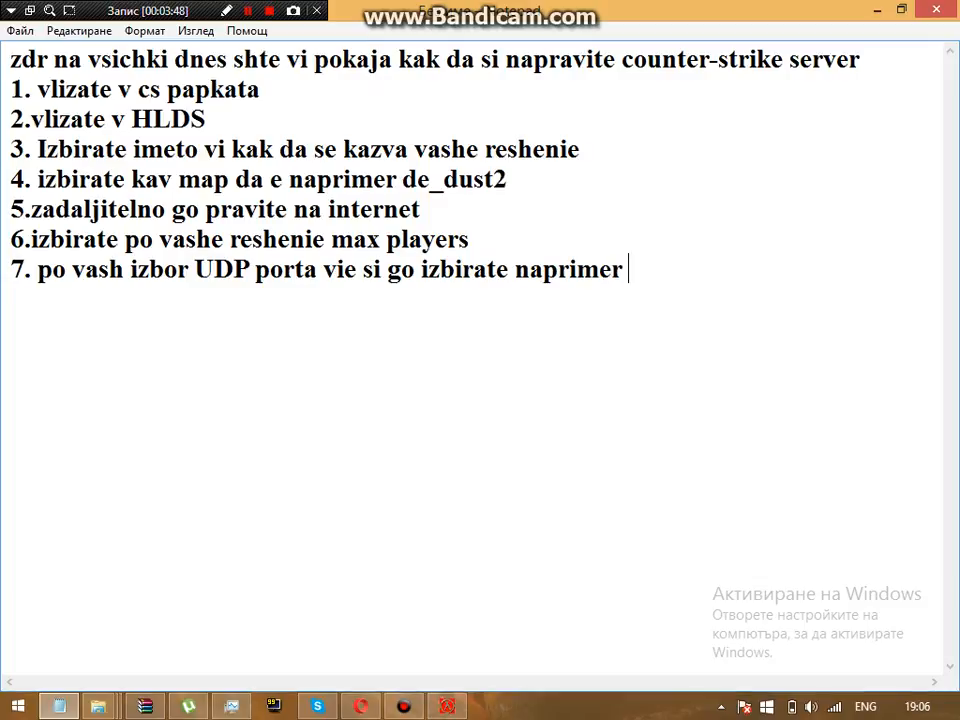
pyautogui.write(' 210')
pyautogui.press('BackSpace')
pyautogui.press('BackSpace')
pyautogui.write('7016')
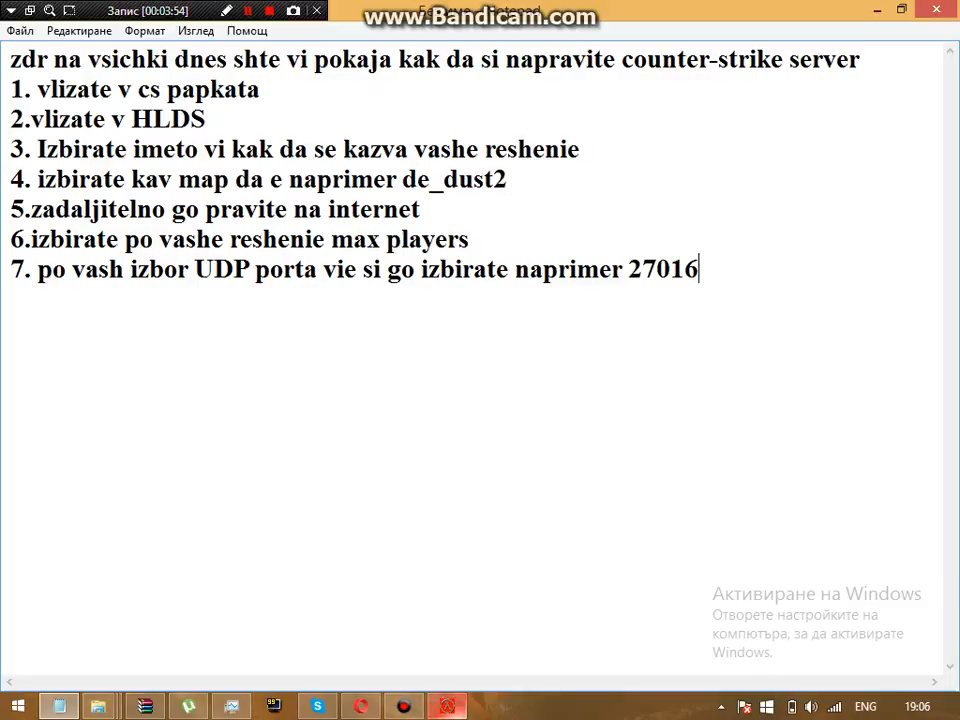
pyautogui.click(447, 706)
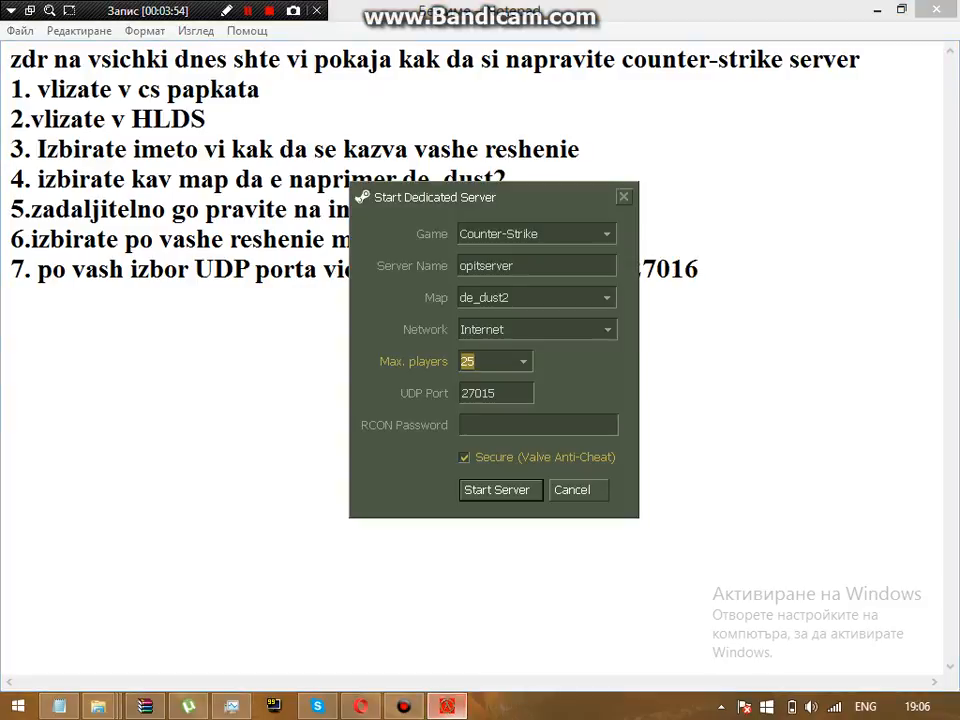
# Step: Change the server's UDP port from 27015 to 27016
pyautogui.press('Tab')
pyautogui.press('BackSpace')
pyautogui.write('6')
# Step: Add guide step 8 about choosing an RCON password, with an example password
pyautogui.click(249, 269)
pyautogui.press('Return')
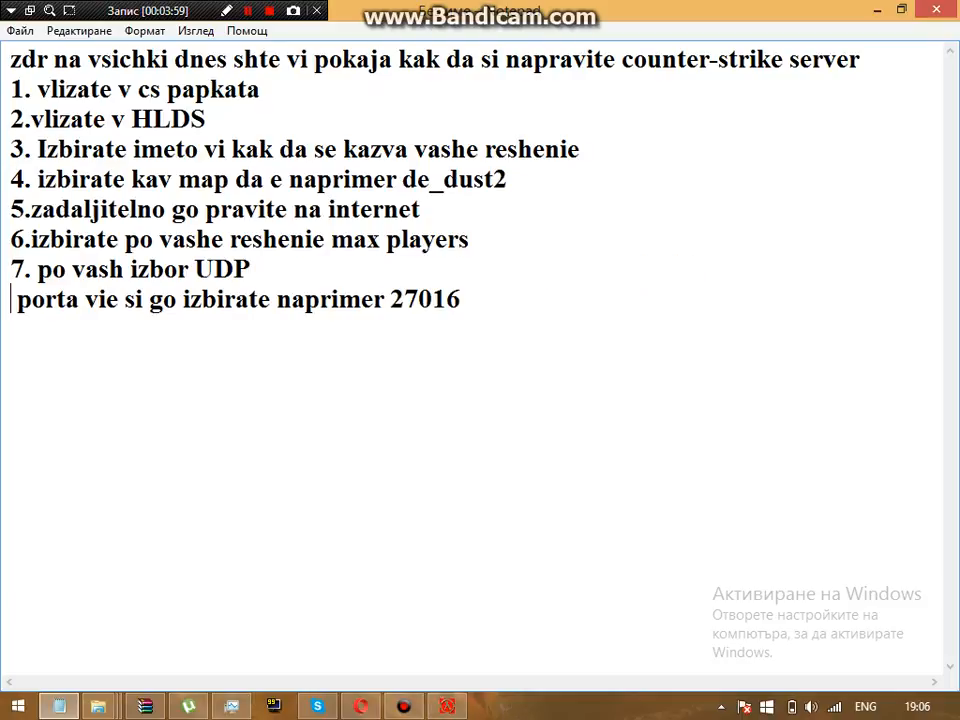
pyautogui.press('Return')
pyautogui.press('BackSpace')
pyautogui.press('BackSpace')
pyautogui.press('Right')
pyautogui.press('Right')
pyautogui.press('Right')
pyautogui.press('Right')
pyautogui.press('Right')
pyautogui.press('Right')
pyautogui.press('Right')
pyautogui.press('Right')
pyautogui.press('Right')
pyautogui.press('Right')
pyautogui.press('Right')
pyautogui.press('Right')
pyautogui.press('Right')
pyautogui.press('Right')
pyautogui.press('Right')
pyautogui.press('Right')
pyautogui.press('Right')
pyautogui.press('Right')
pyautogui.press('Right')
pyautogui.press('Right')
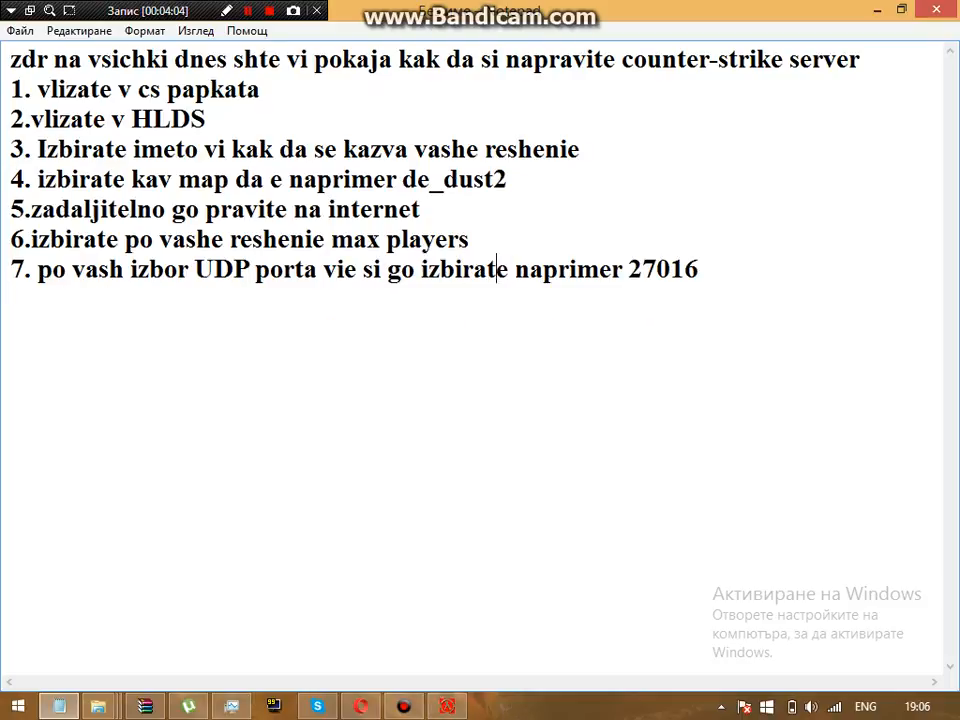
pyautogui.press('Return')
pyautogui.write('8. RCON')
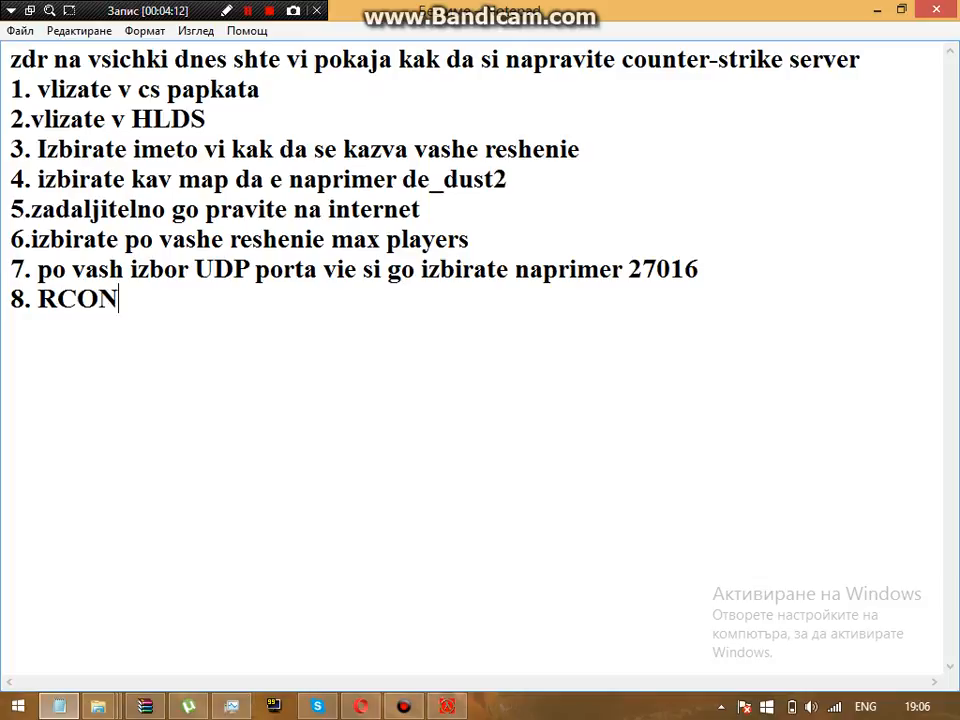
pyautogui.write(' passwo')
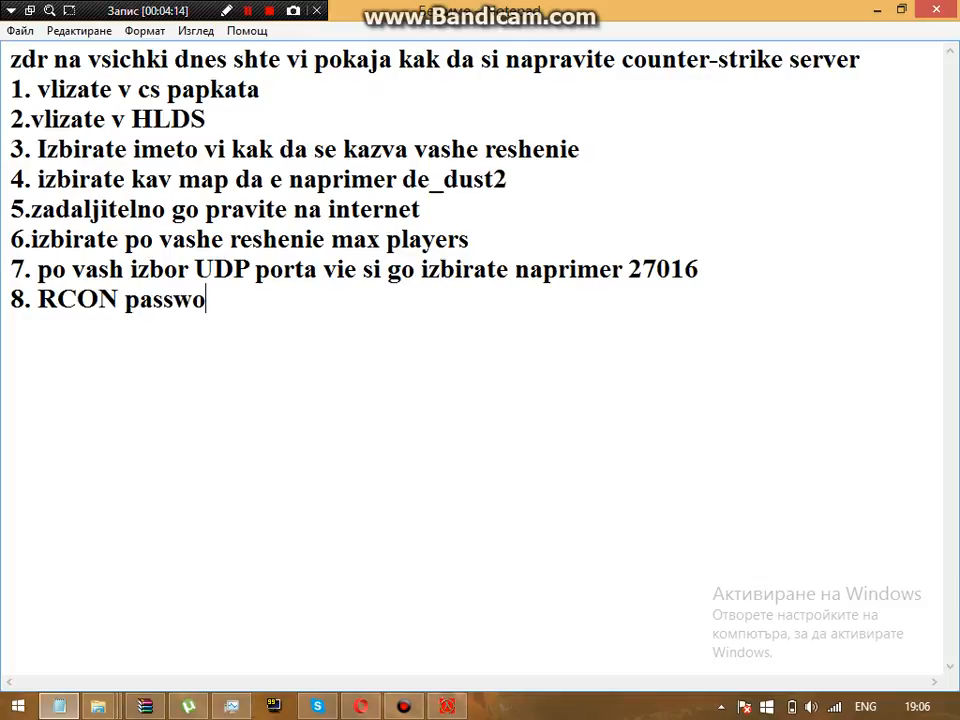
pyautogui.write('rda si go izb')
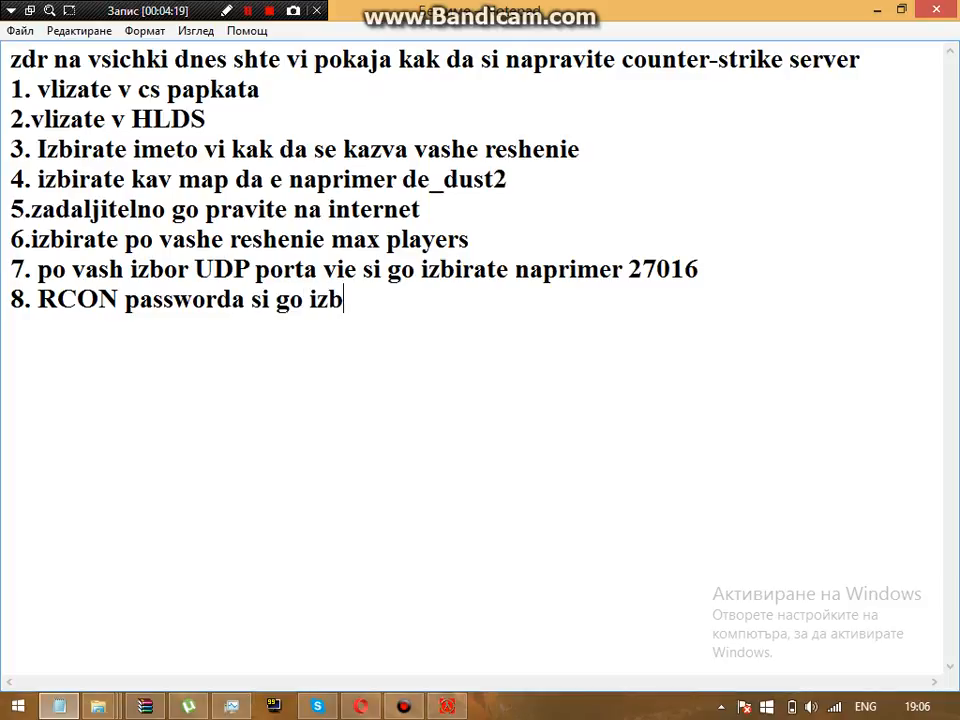
pyautogui.write('irate na')
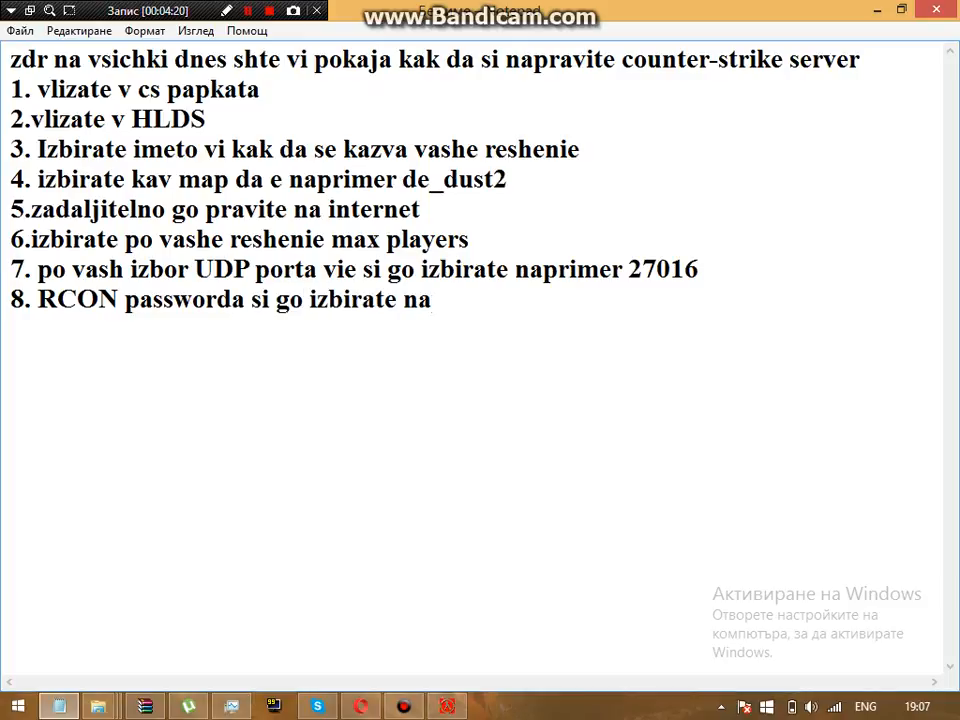
pyautogui.write('prime')
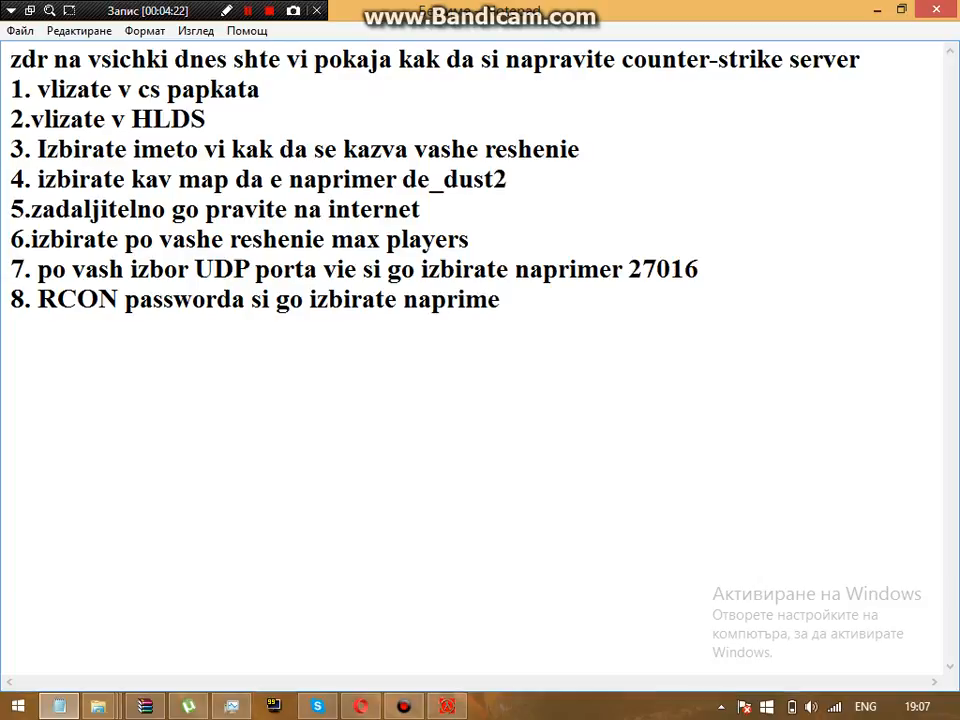
pyautogui.write('r 1234')
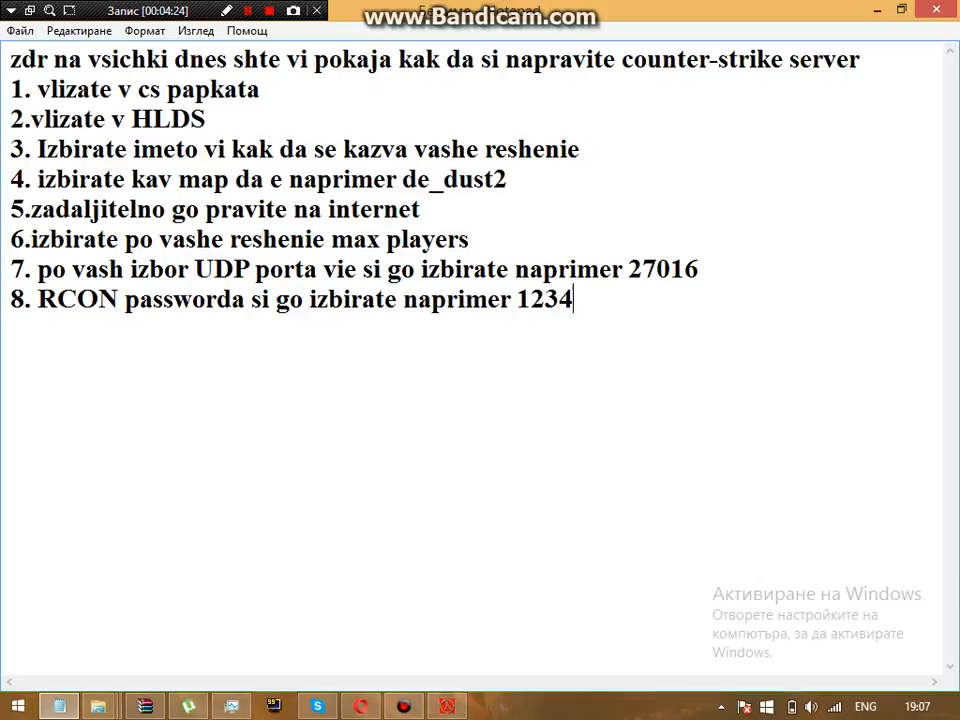
# Step: Launch the server with the entered settings and return to the Notepad guide
pyautogui.click(877, 10)
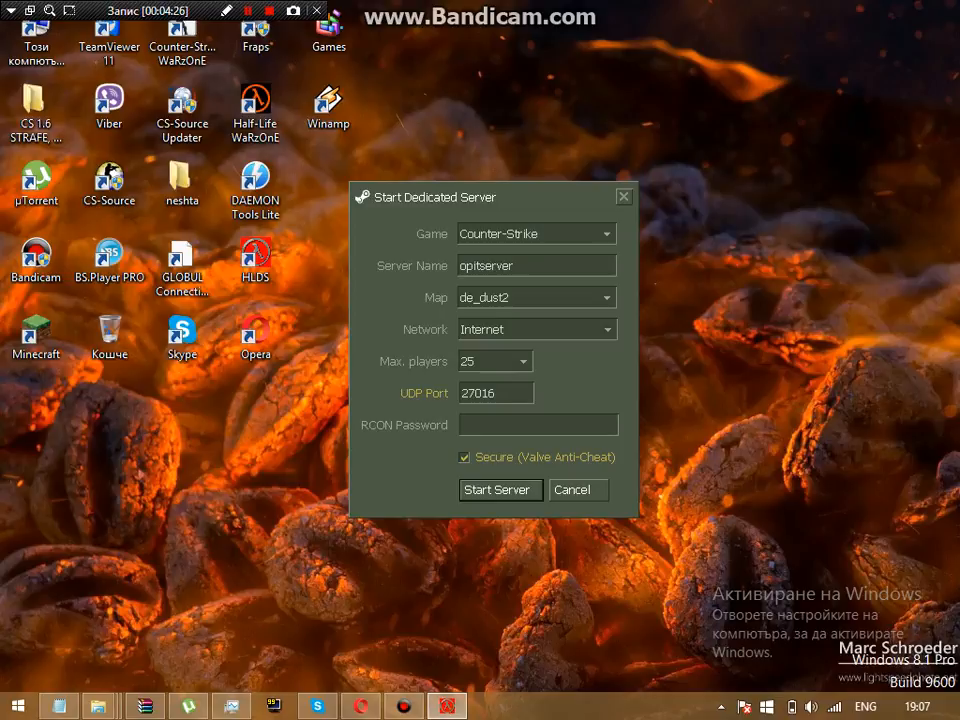
pyautogui.write('1234')
pyautogui.press('Return')
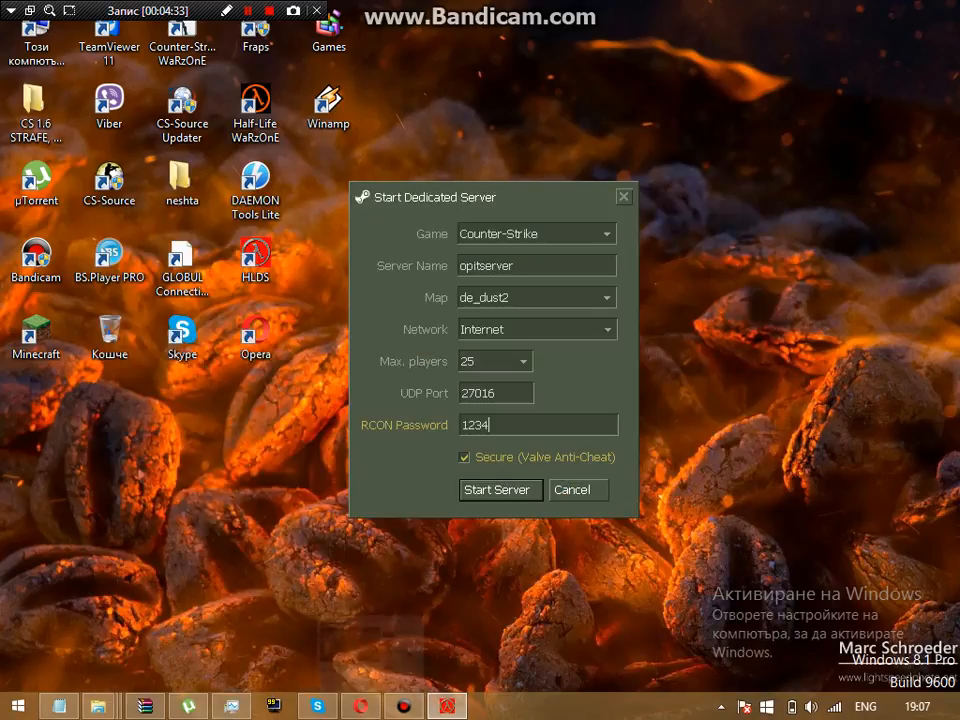
pyautogui.hotkey('alt', 'Tab')
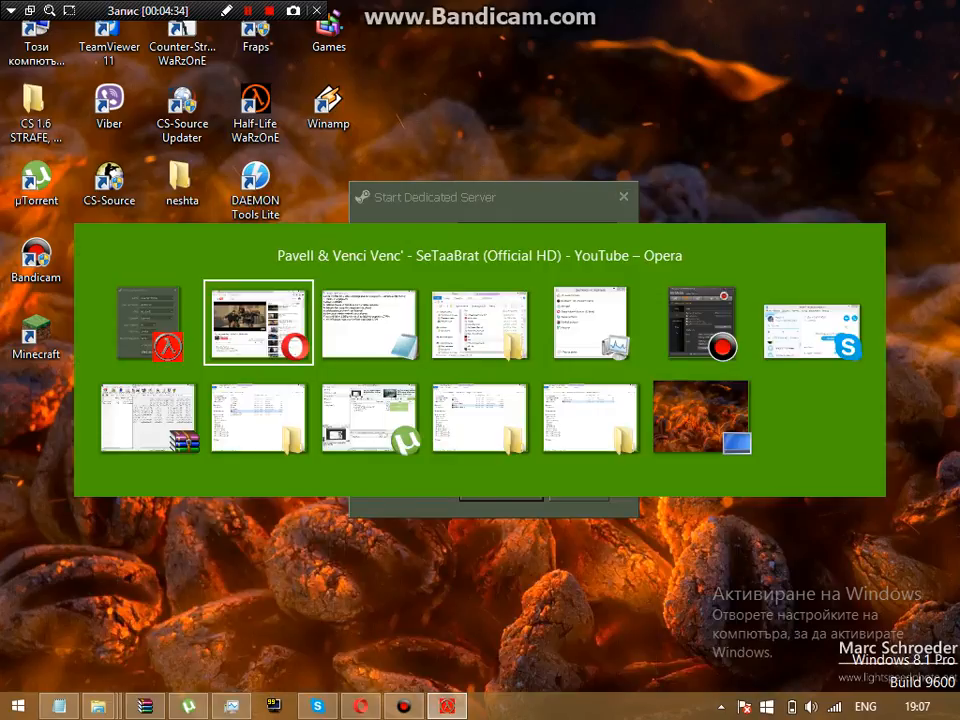
pyautogui.hotkey('alt', 'Tab')
# Step: Add guide step 9: 'klikvate Start Server'
pyautogui.press('Return')
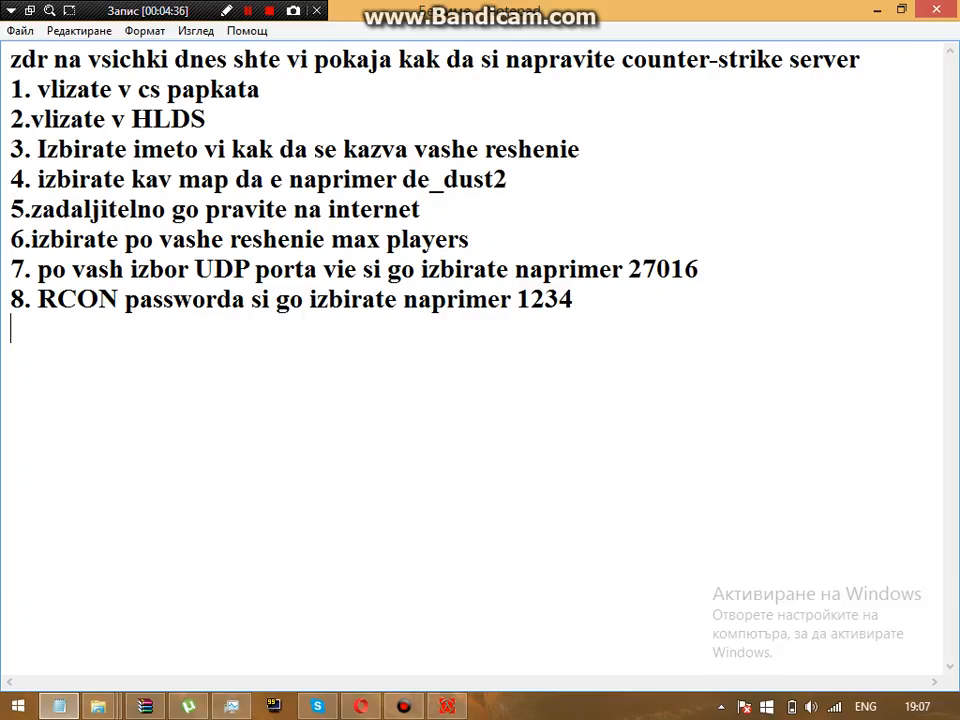
pyautogui.write('9.c')
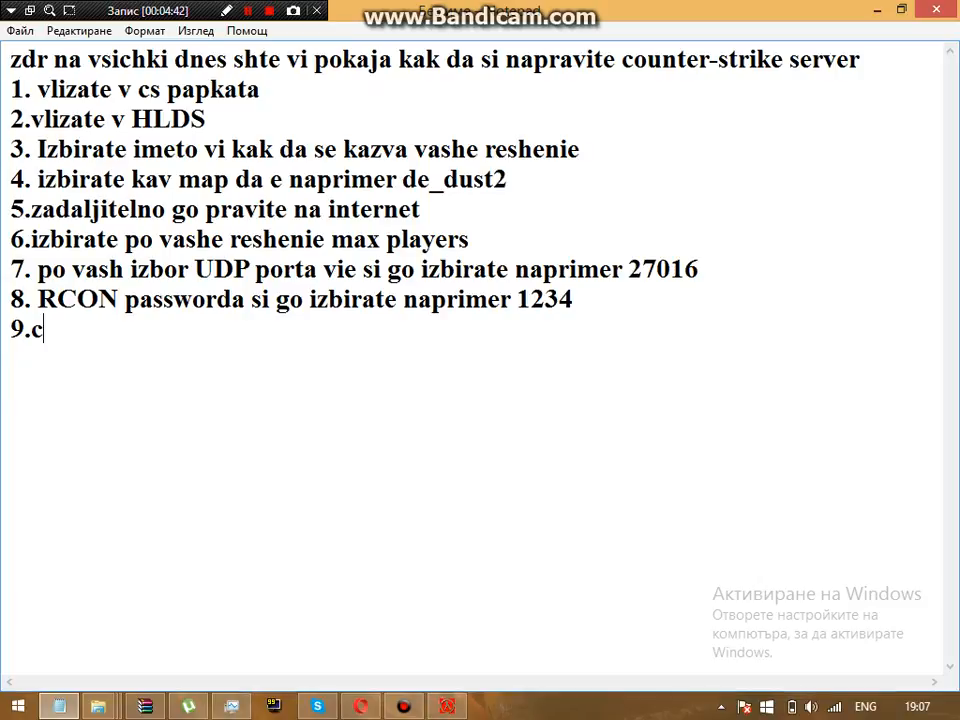
pyautogui.press('BackSpace')
pyautogui.write('klikvate')
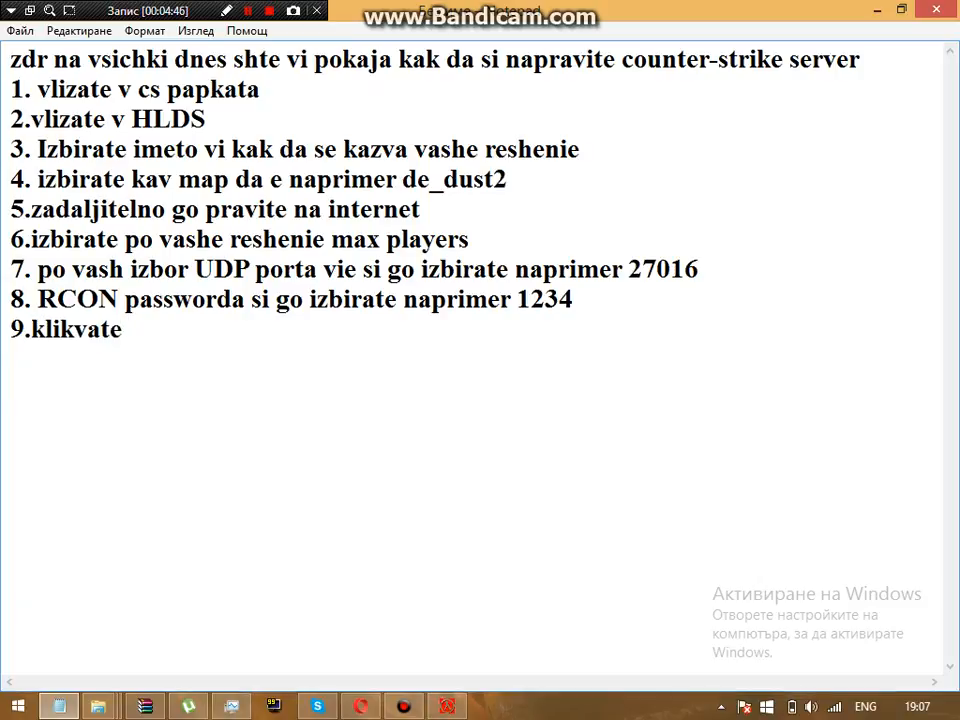
pyautogui.write(' Start')
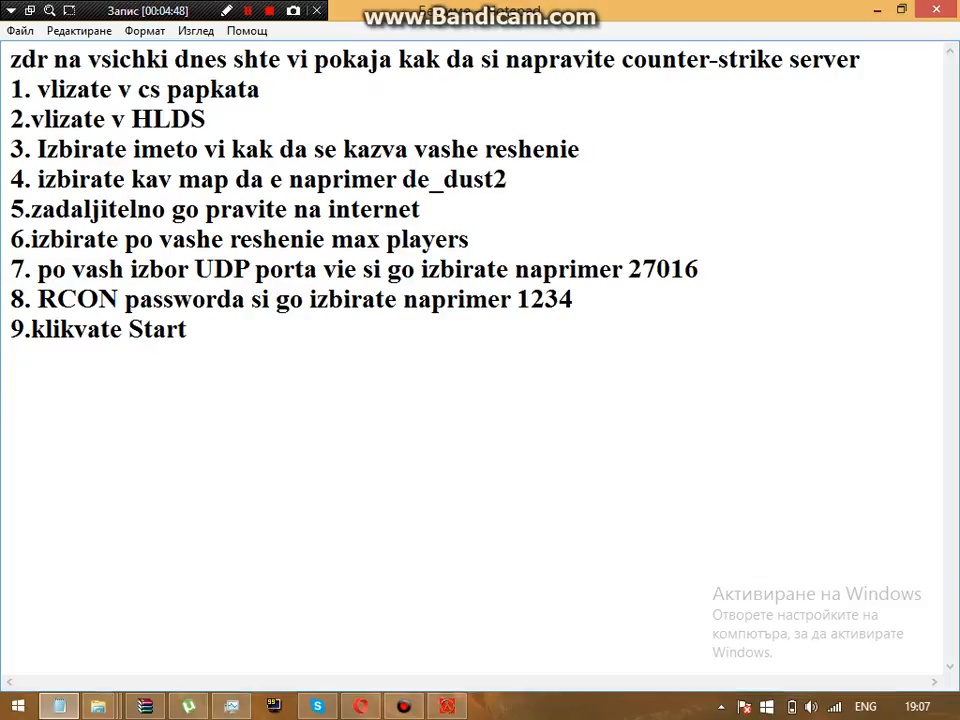
pyautogui.write(' Server')
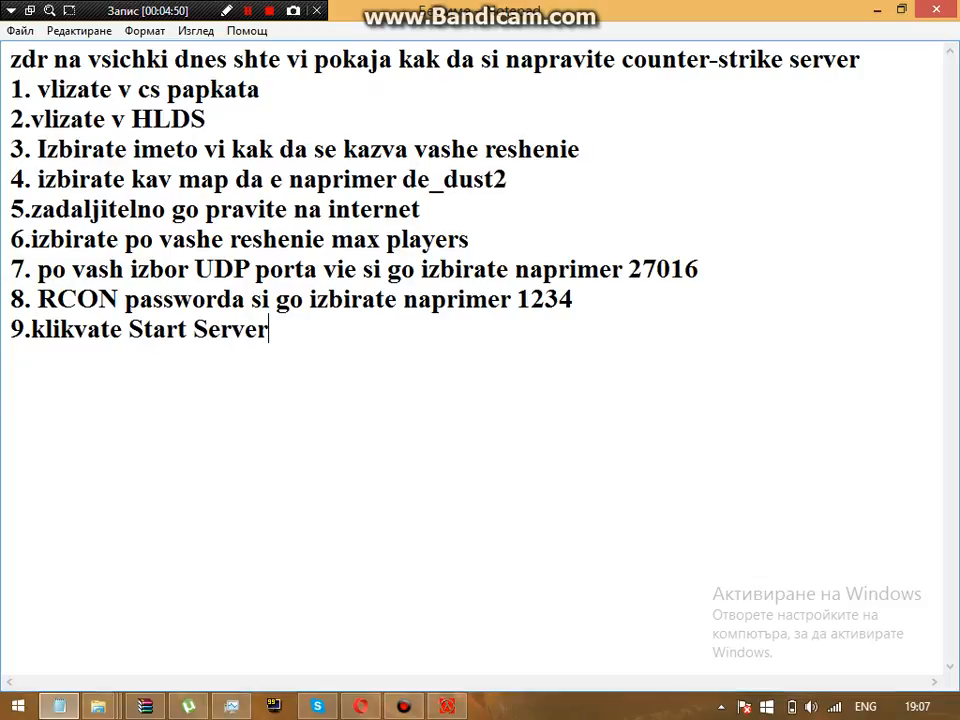
# Step: Start the dedicated server and scroll its Configure variables down to Allow flashlight
pyautogui.click(447, 706)
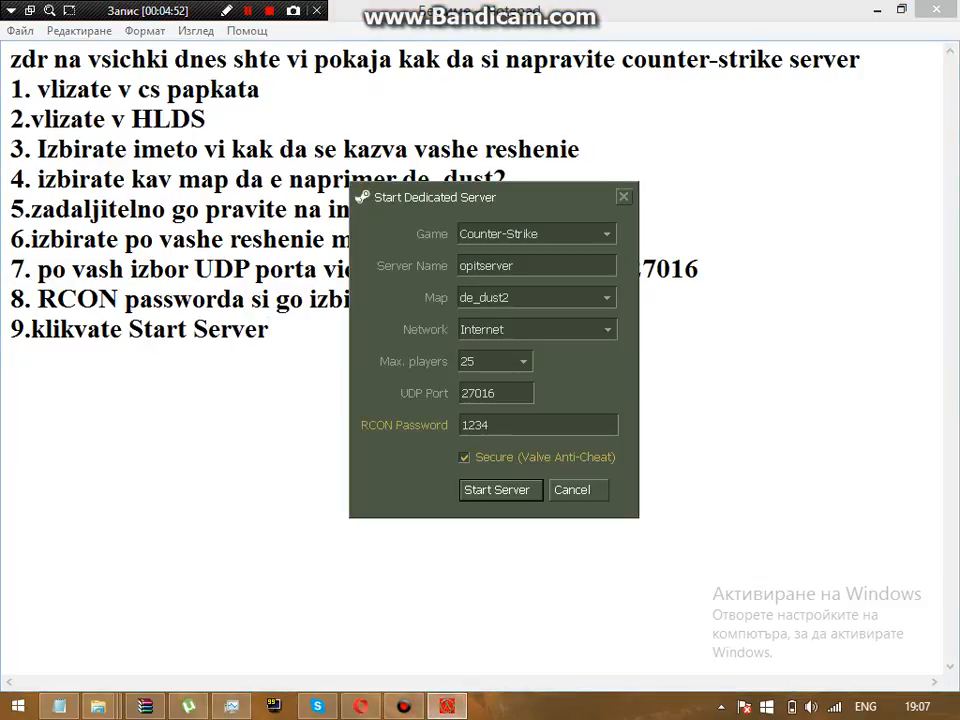
pyautogui.click(499, 490)
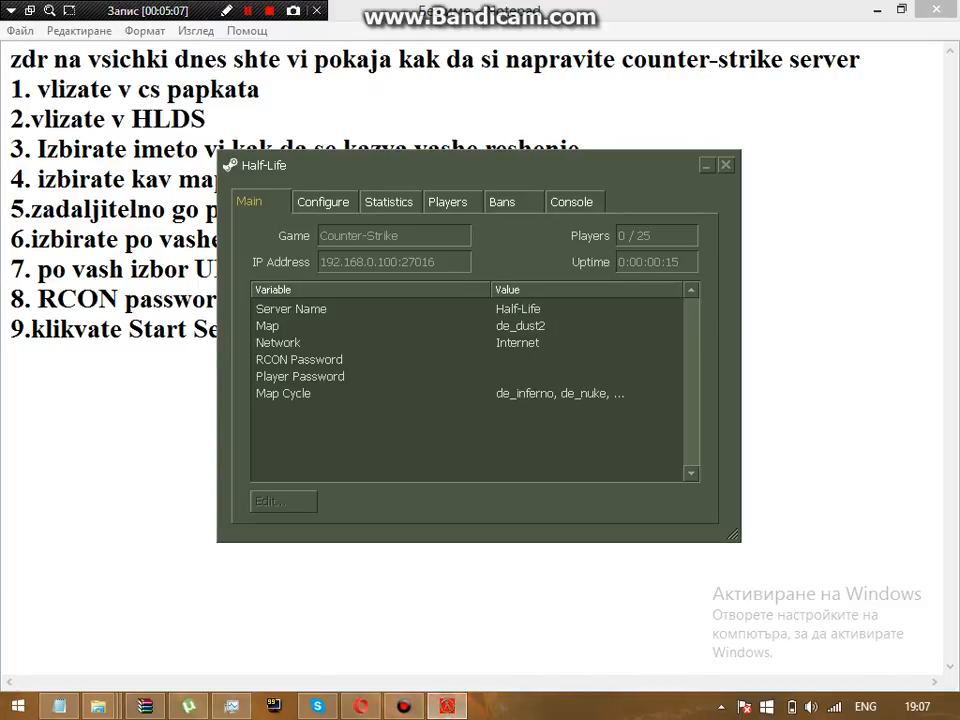
pyautogui.click(323, 202)
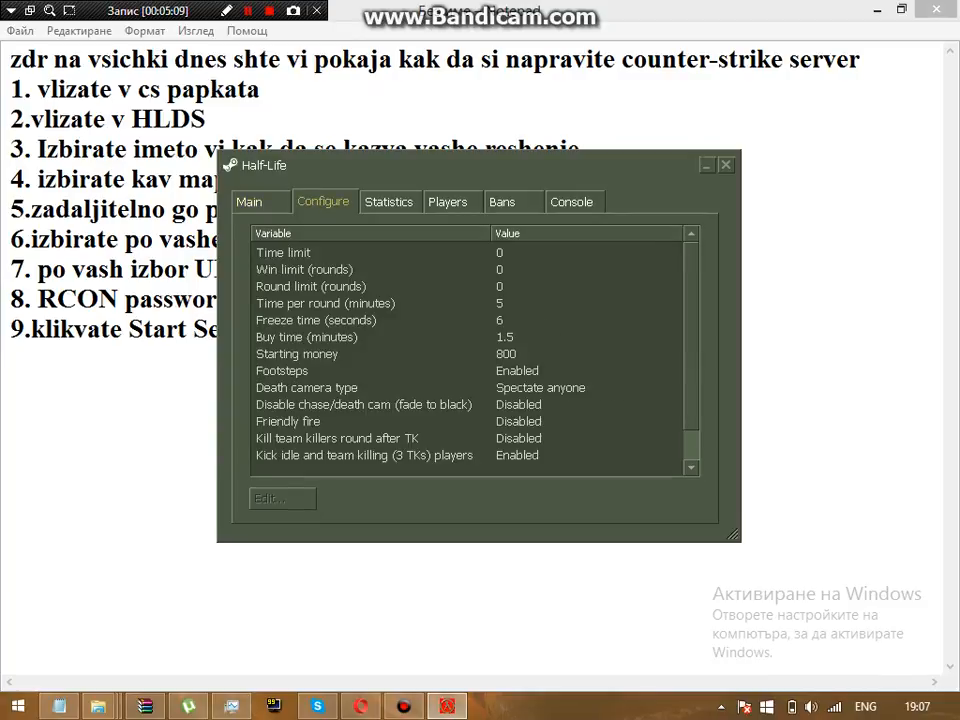
pyautogui.scroll(-2, 470, 355)
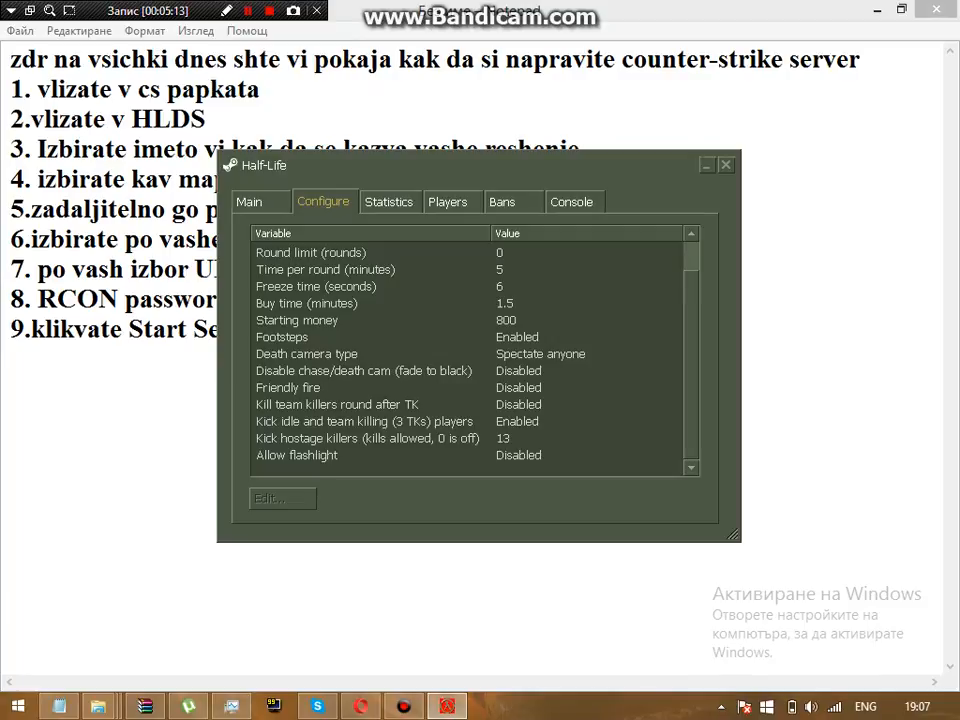
# Step: Begin line 10 of the guide, then bring the server window back up
pyautogui.click(707, 165)
pyautogui.press('Return')
pyautogui.write('10.')
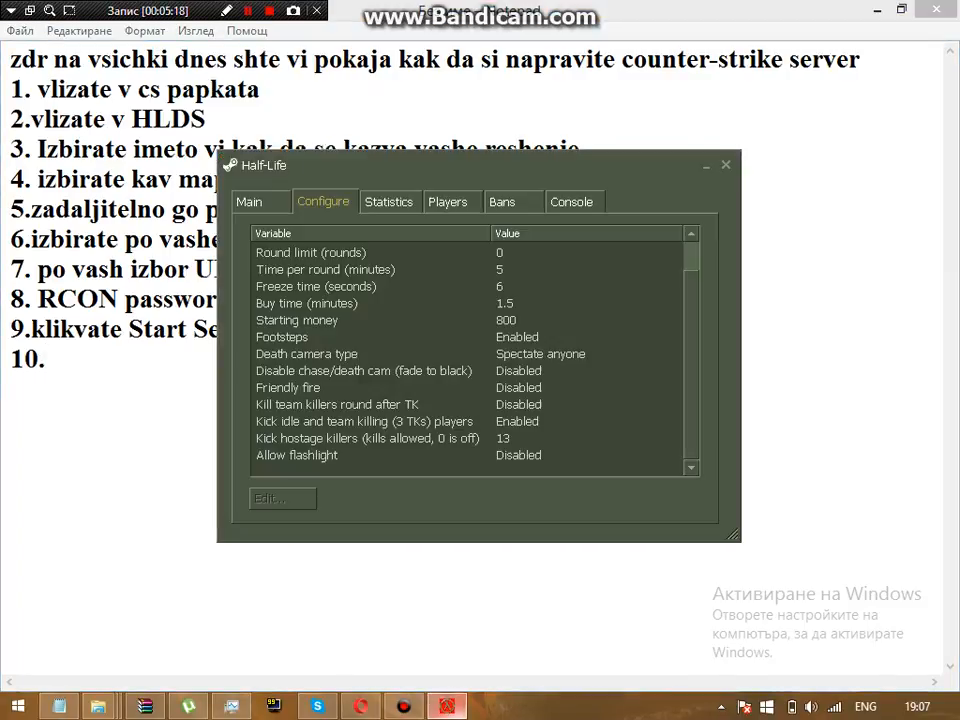
pyautogui.click(447, 707)
# Step: Write step 10 as 'na Confirgure Allow Flash da vie na Enable', checking the server's Configure list
pyautogui.click(447, 707)
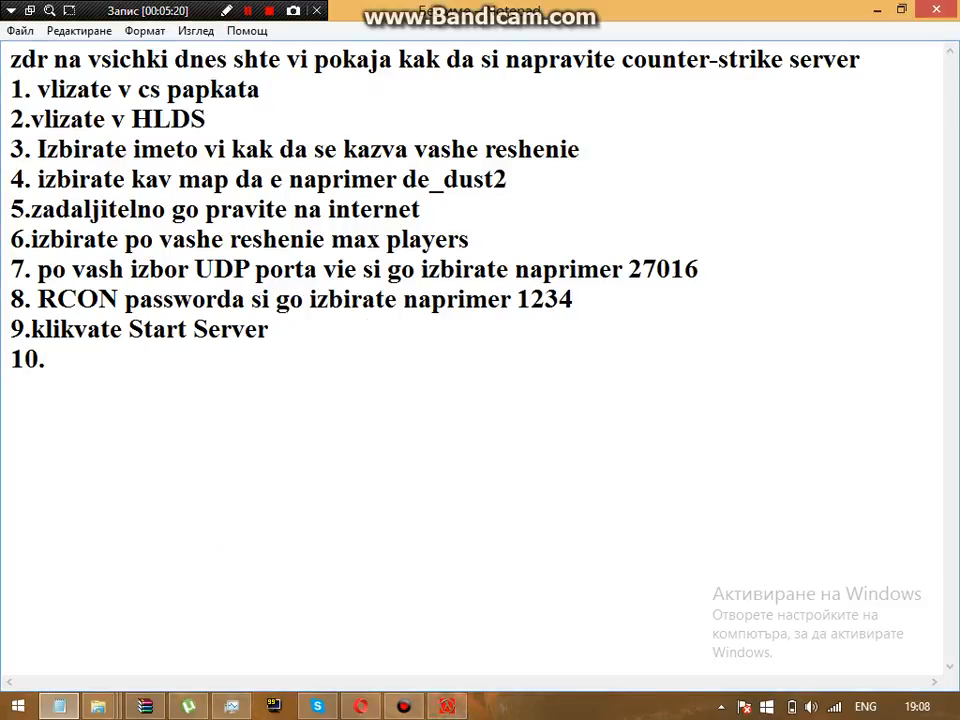
pyautogui.write('.na Co')
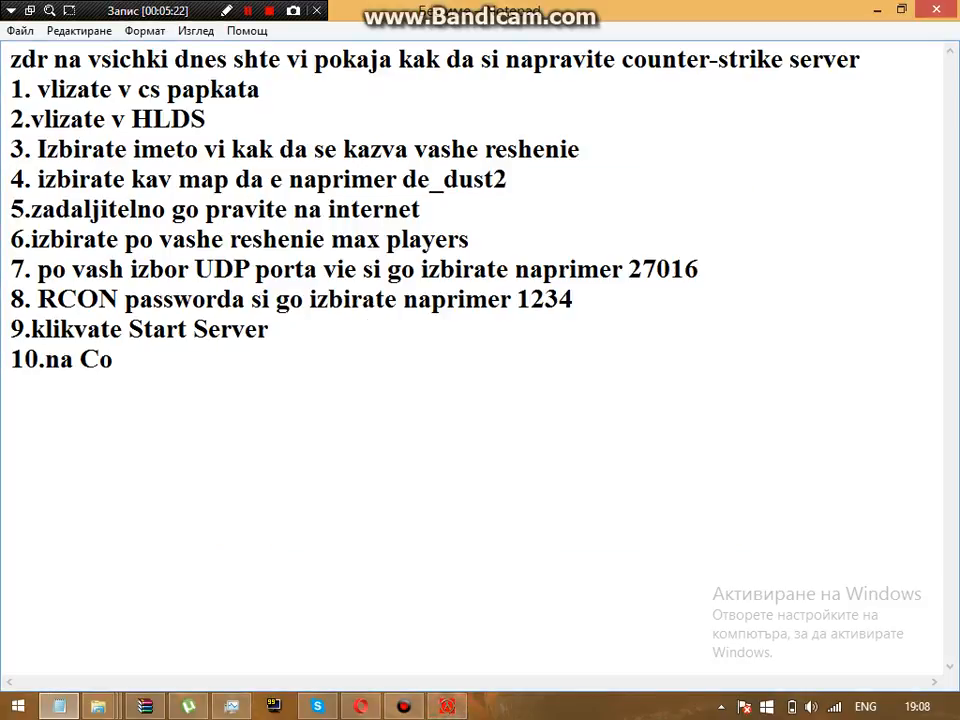
pyautogui.write('nfirgu')
pyautogui.press('BackSpace')
pyautogui.write('irg')
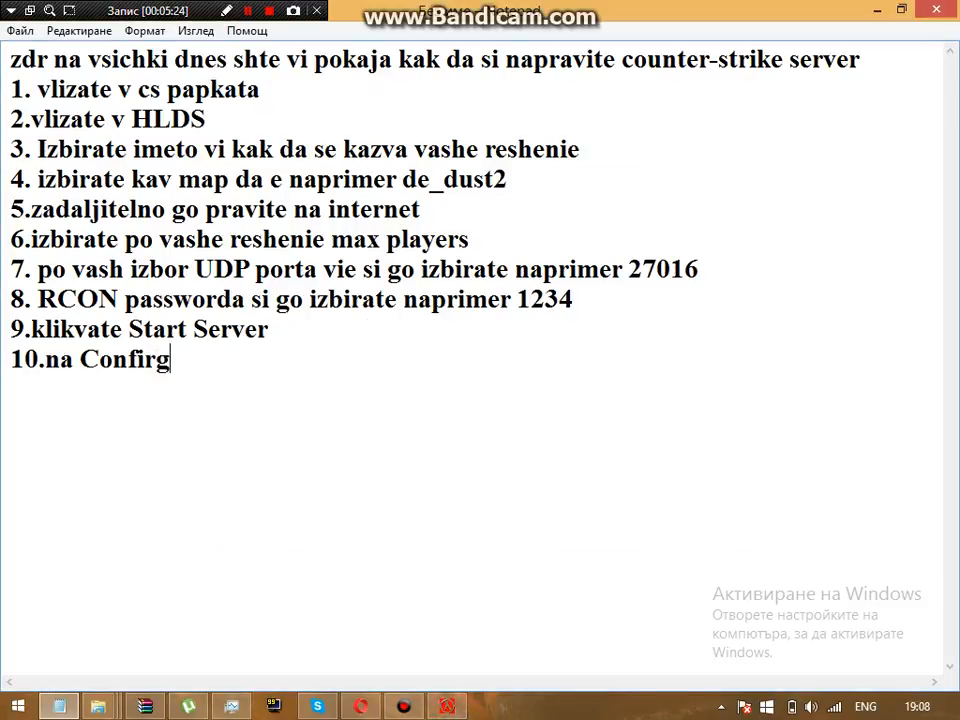
pyautogui.write('ure')
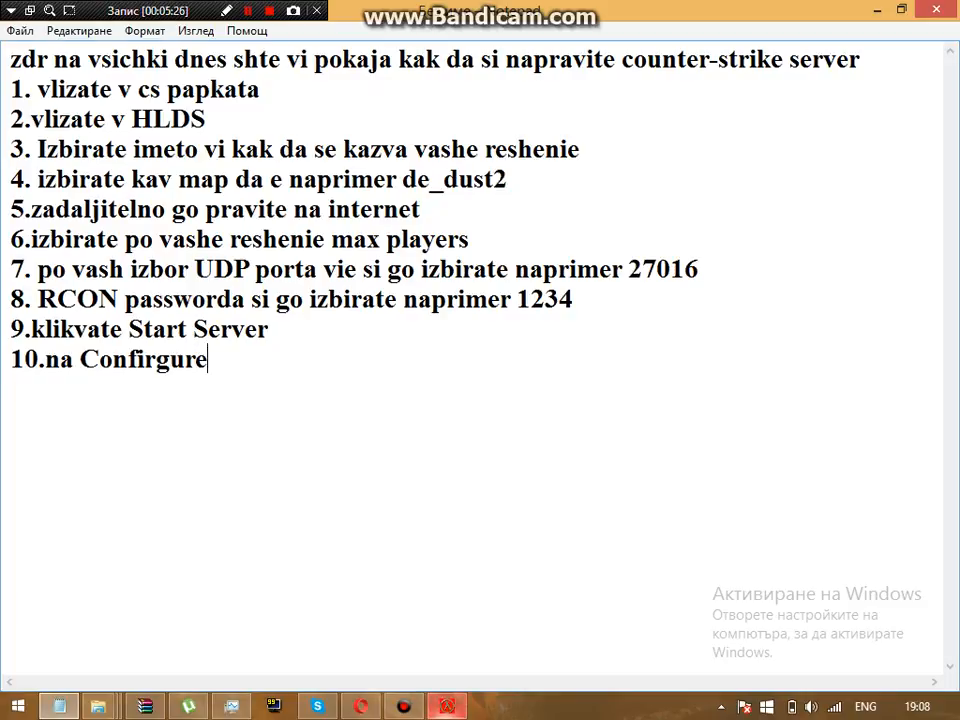
pyautogui.click(447, 706)
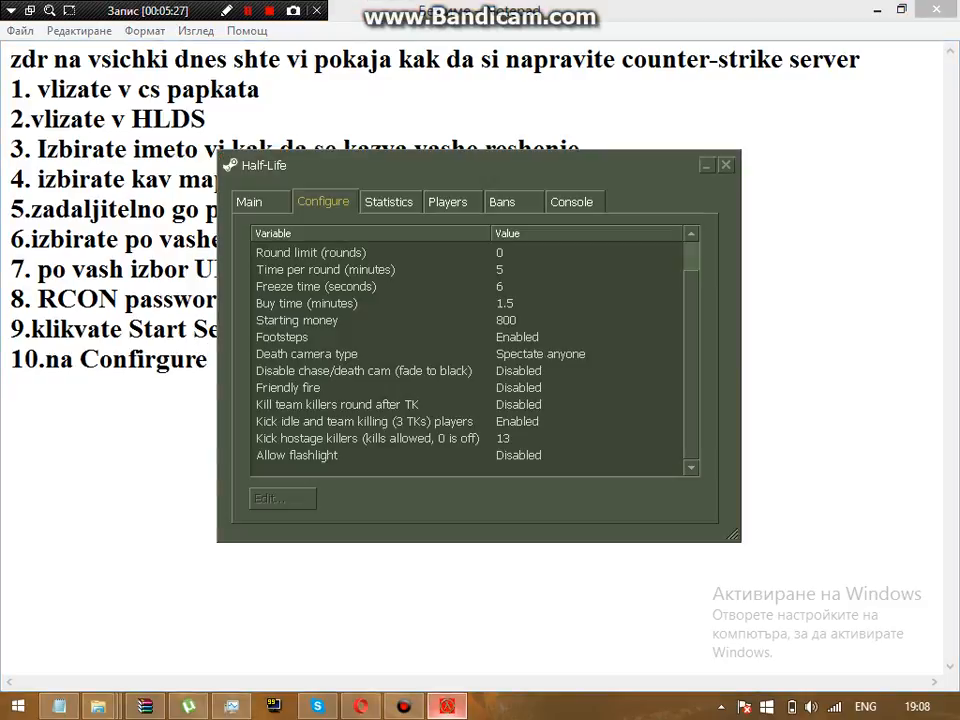
pyautogui.hotkey('alt', 'Tab')
pyautogui.write('Al')
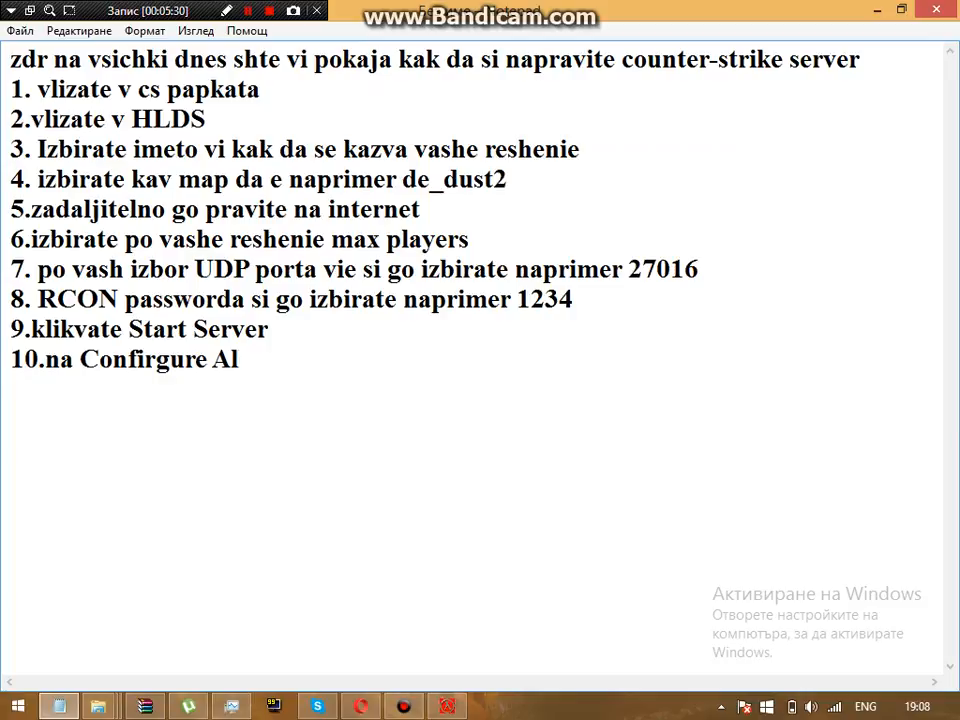
pyautogui.write('low F')
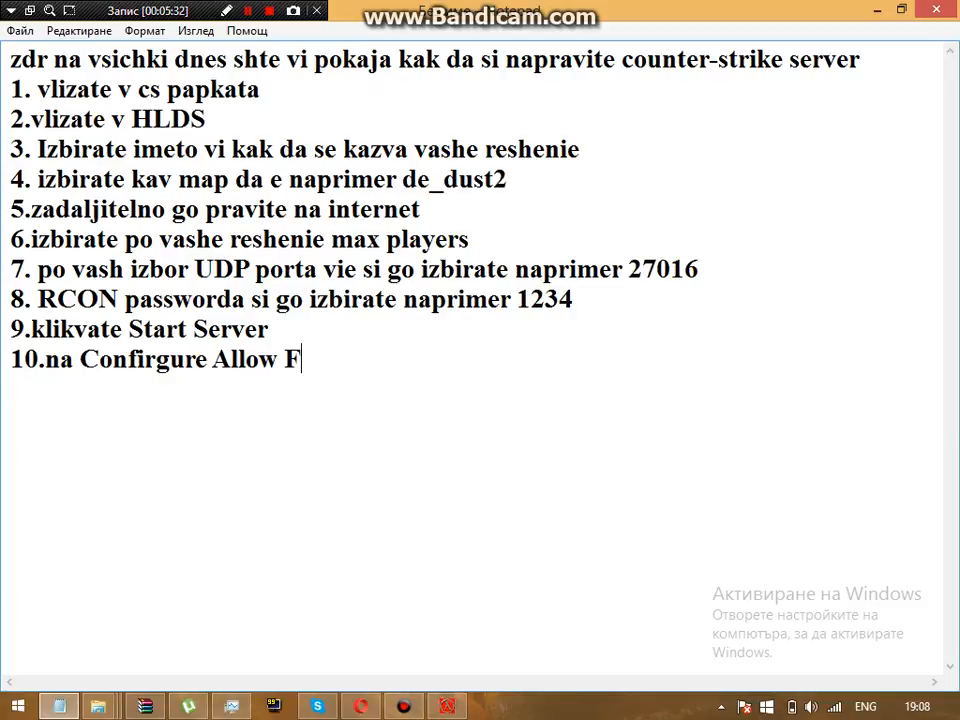
pyautogui.write('lash da')
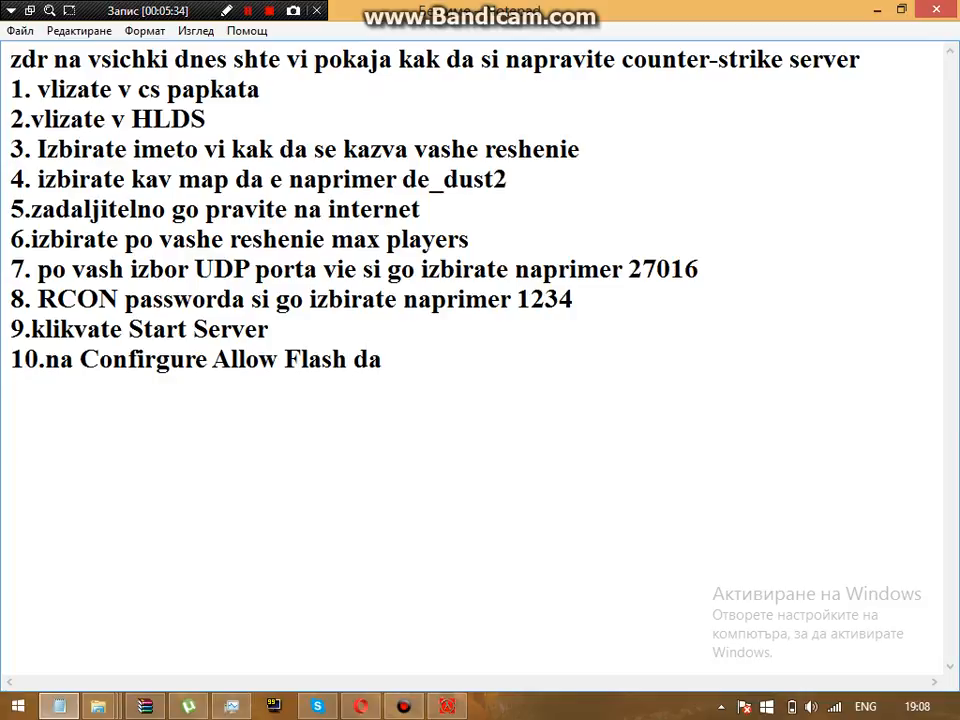
pyautogui.write(' vie')
pyautogui.press('BackSpace')
pyautogui.write('e na Enav')
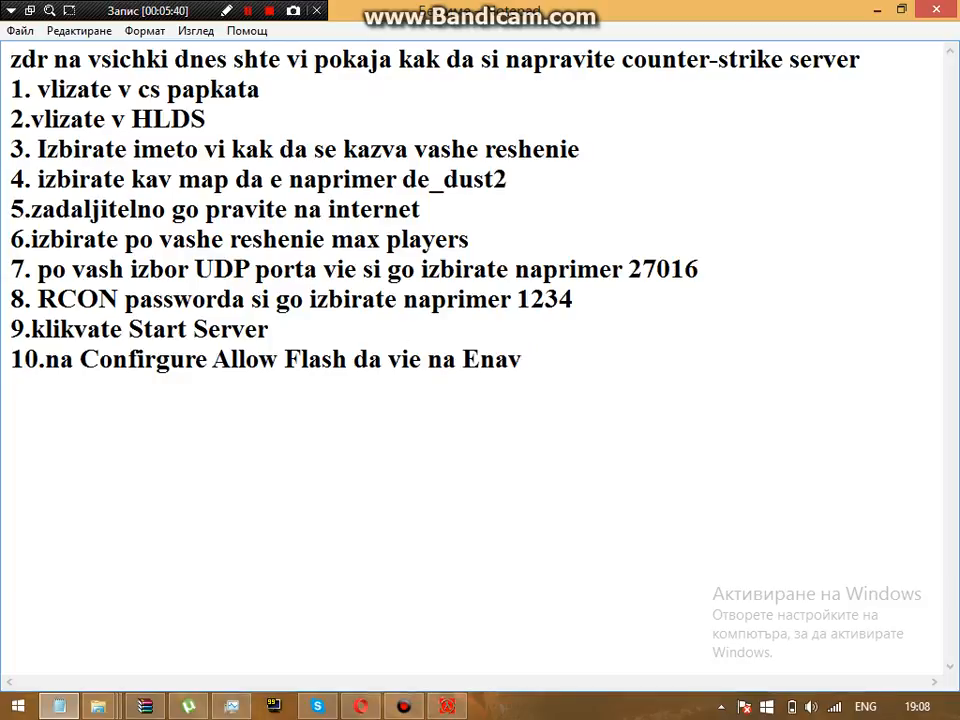
pyautogui.press('BackSpace')
pyautogui.write('ble')
pyautogui.hotkey('alt', 'Tab')
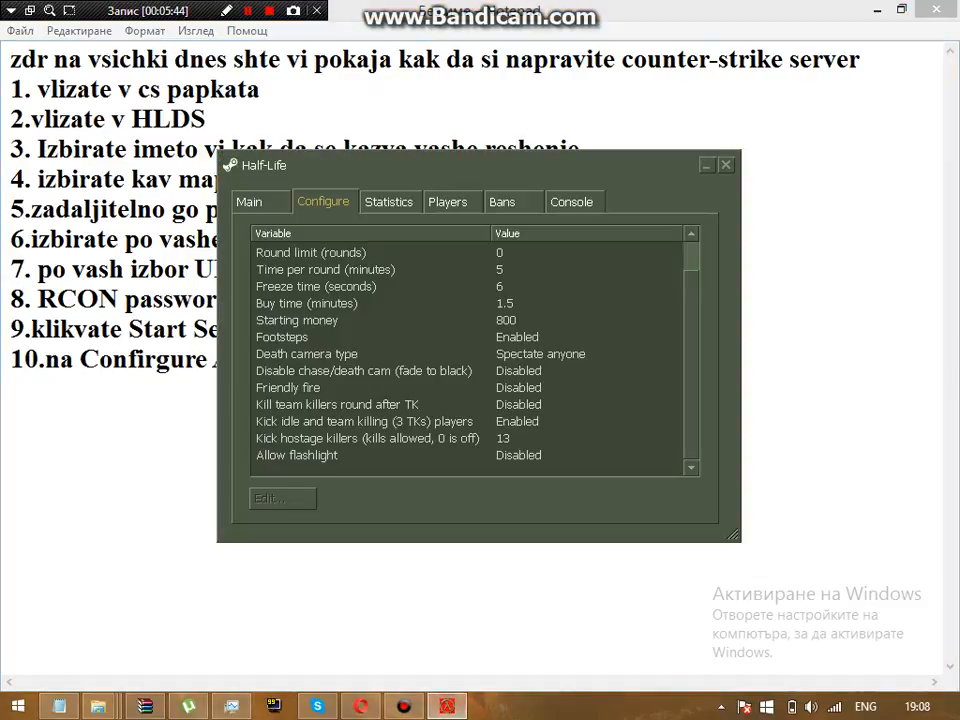
# Step: Set Allow flashlight to Enabled on the Configure tab, then return to the Notepad guide
pyautogui.click(320, 455)
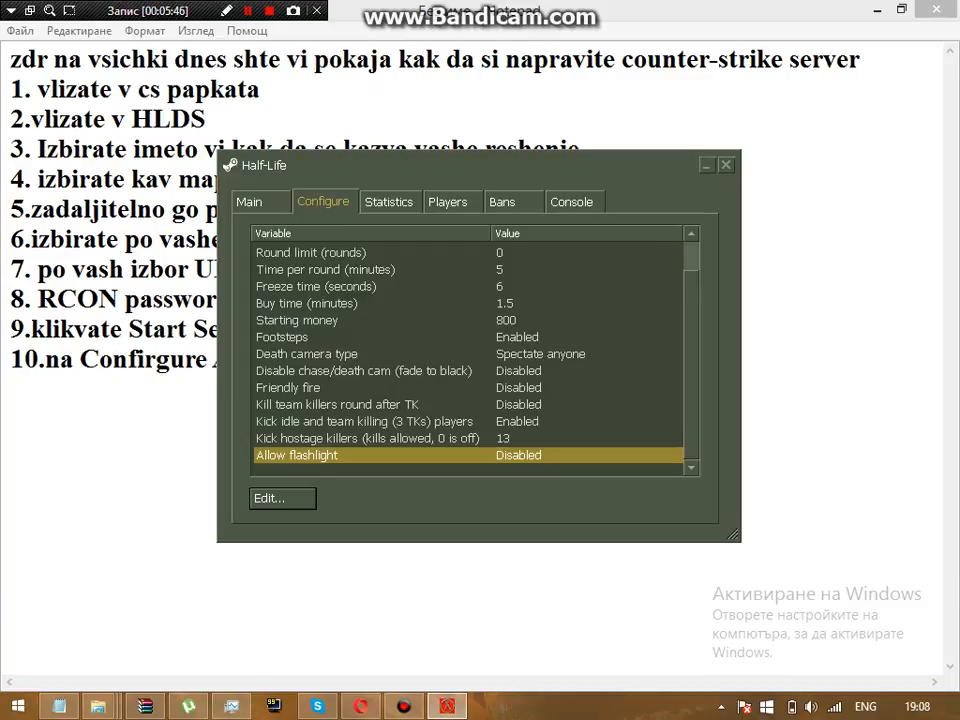
pyautogui.click(283, 498)
pyautogui.click(480, 361)
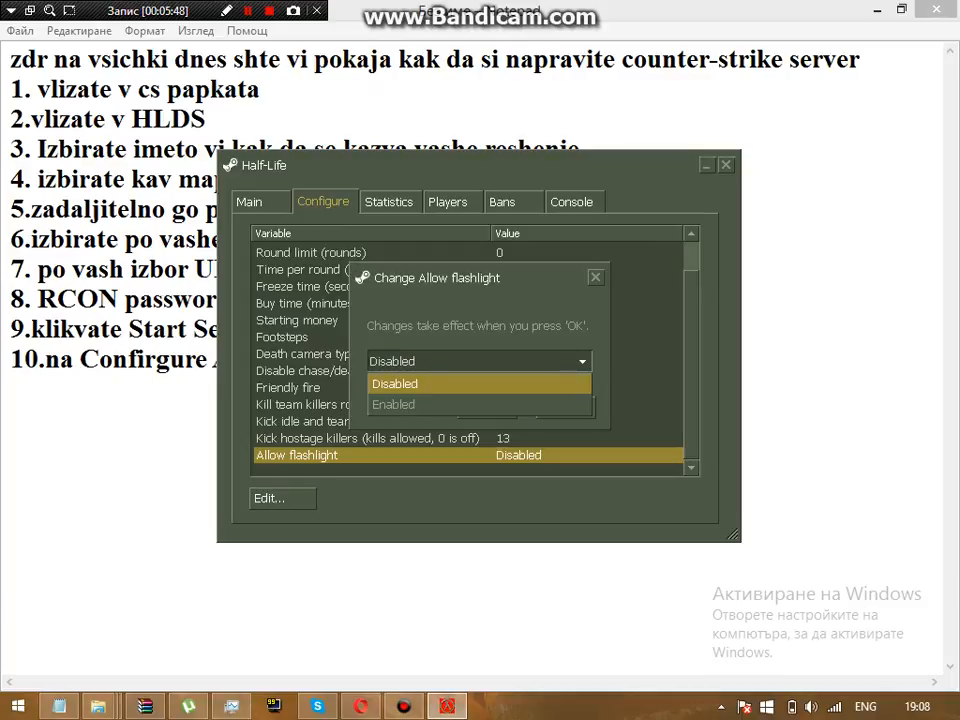
pyautogui.click(393, 404)
pyautogui.click(467, 405)
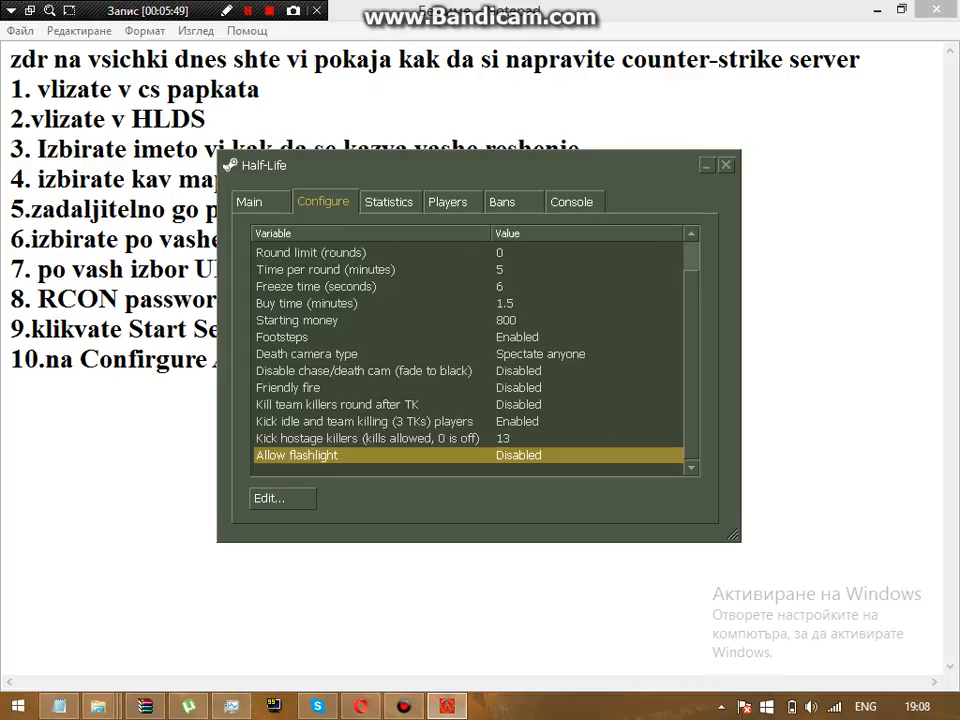
pyautogui.hotkey('alt', 'Tab')
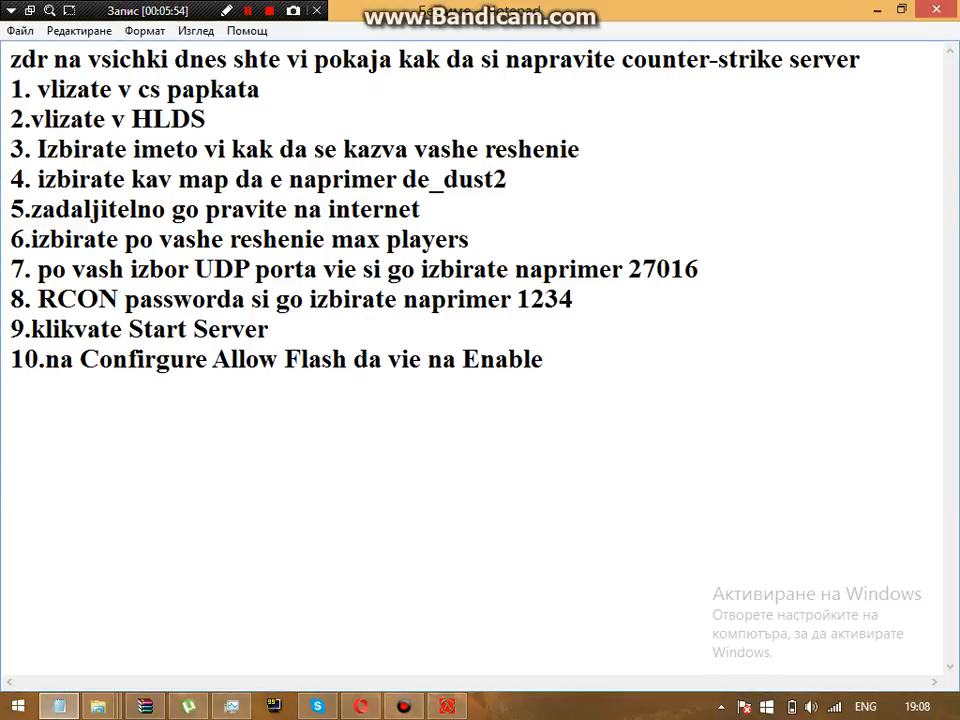
# Step: Add the closing line 'Tova beshe ot men dano vie pomognalo' and a 'by' signature with the author's handle
pyautogui.press('Return')
pyautogui.press('Return')
pyautogui.press('Return')
pyautogui.write('Tova be')
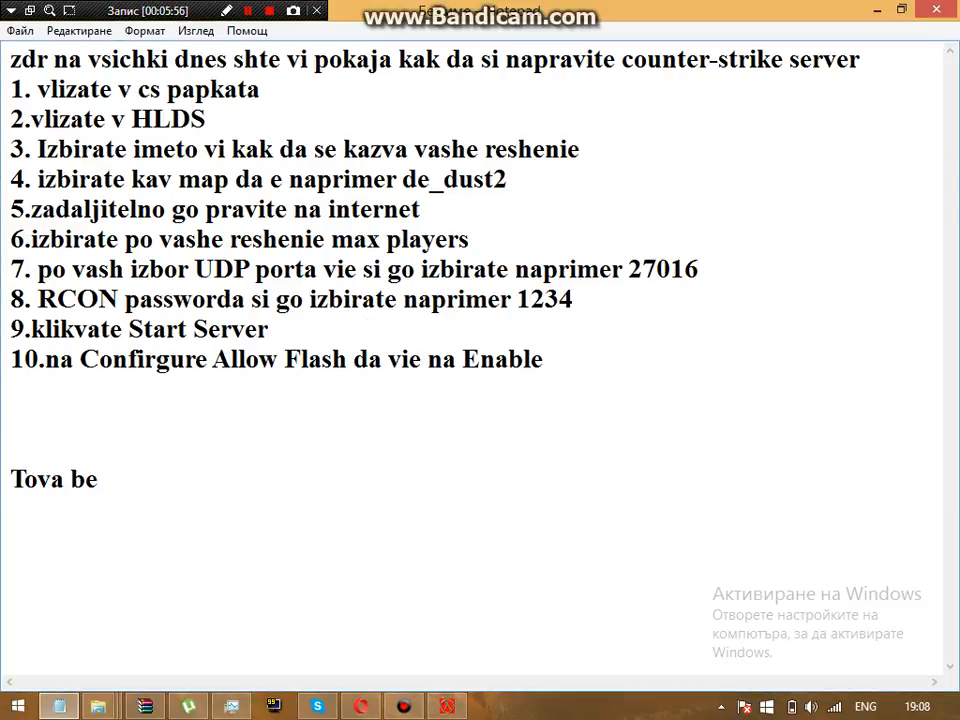
pyautogui.write('she ot mend')
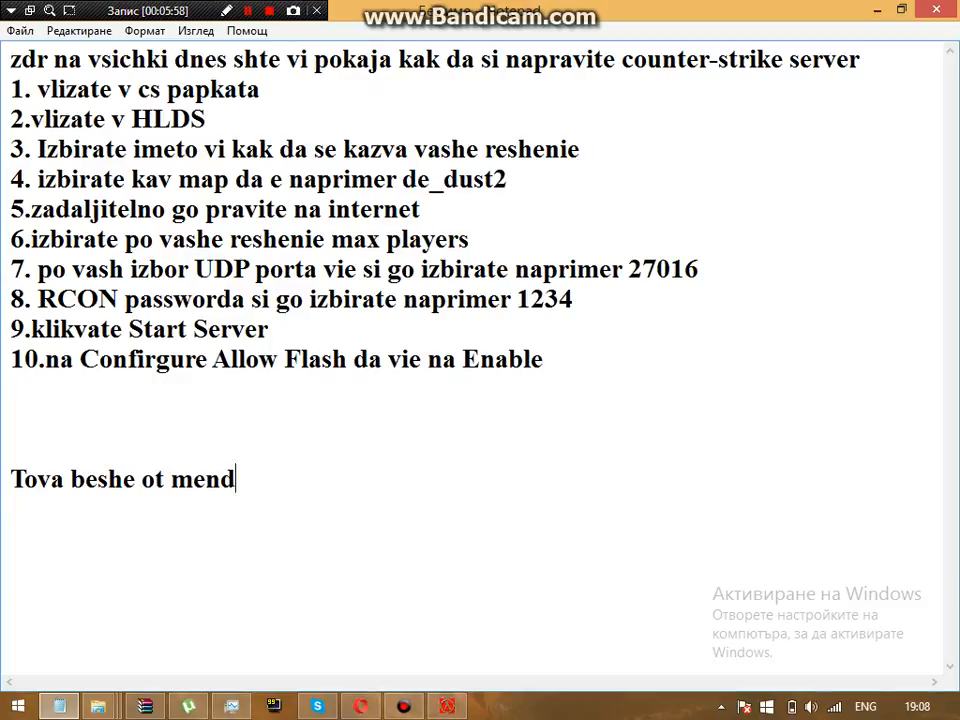
pyautogui.write('a')
pyautogui.press('BackSpace')
pyautogui.press('BackSpace')
pyautogui.press('BackSpace')
pyautogui.write('dano')
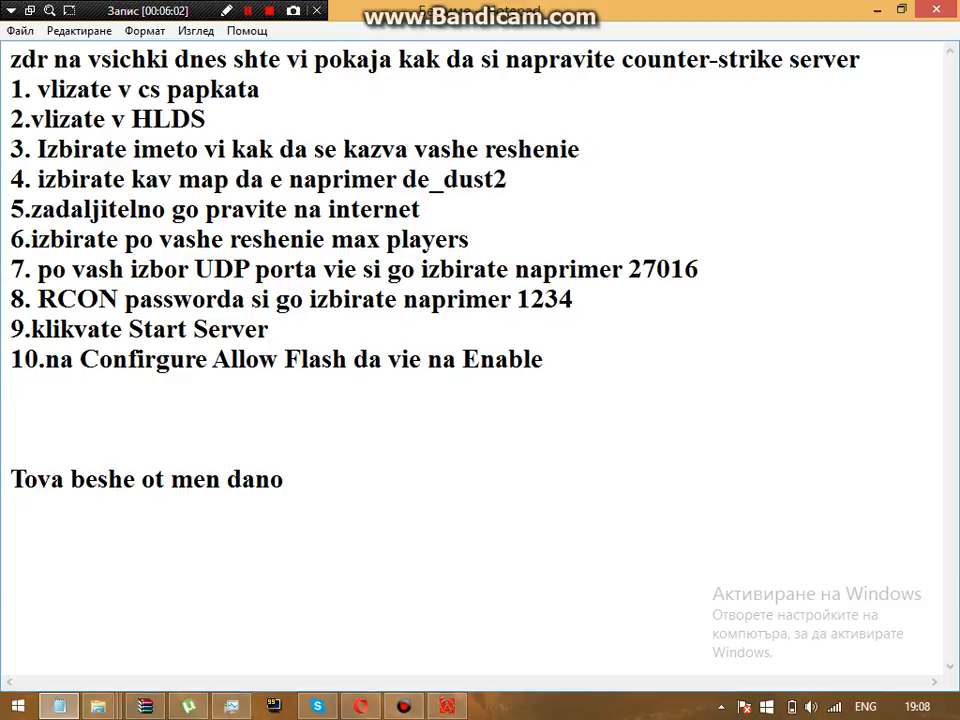
pyautogui.write(' vie pom')
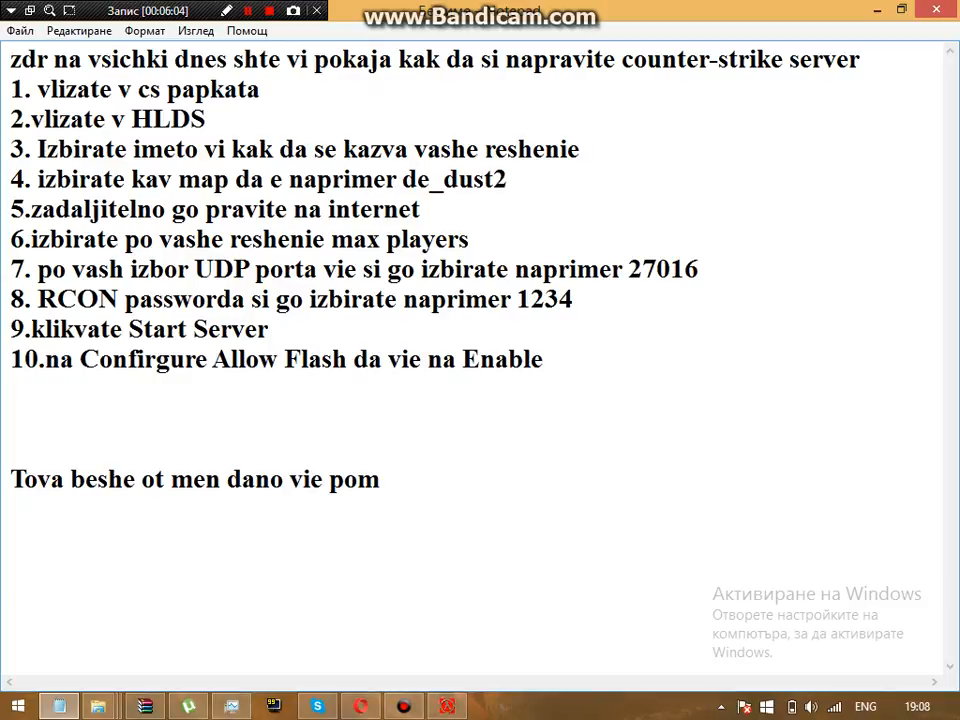
pyautogui.write('ognalo')
pyautogui.press('Return')
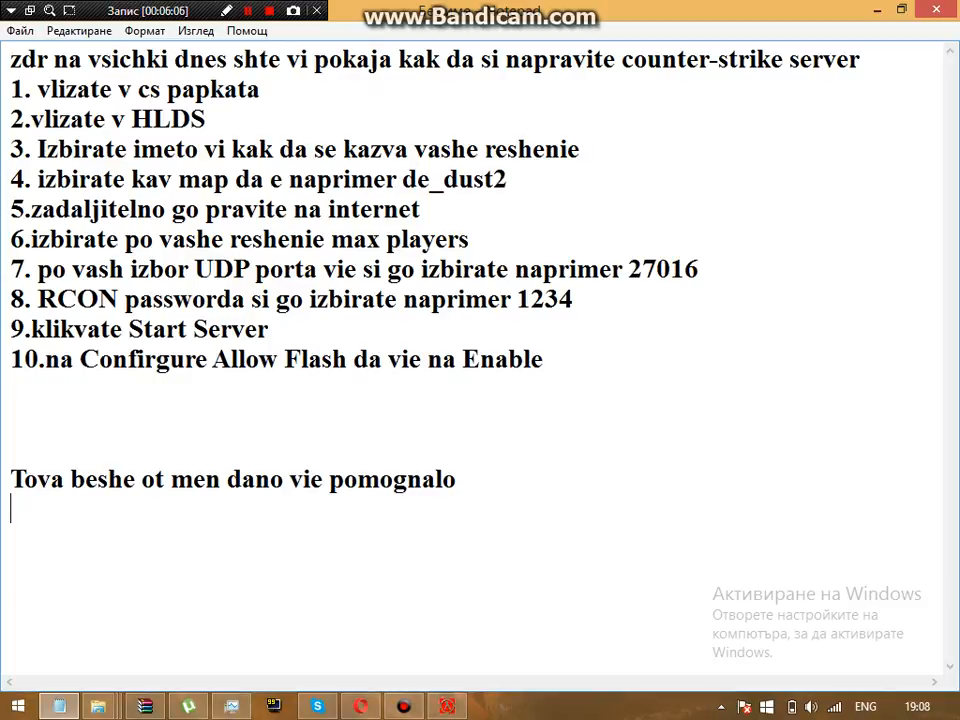
pyautogui.write('by X')
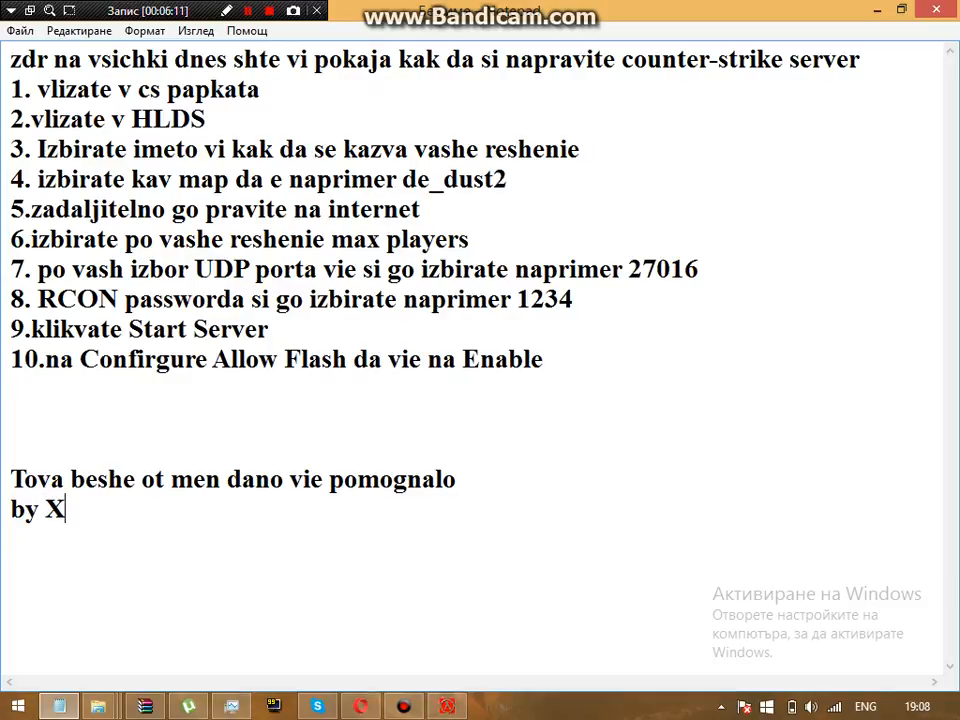
pyautogui.write('x_ProFas')
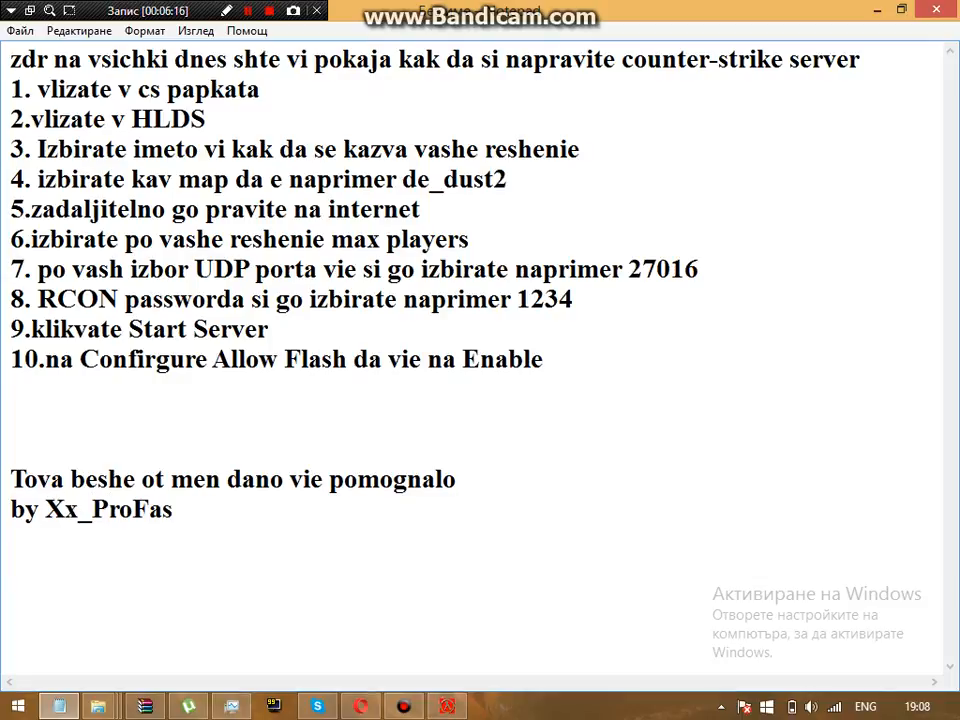
pyautogui.write('t_xX')
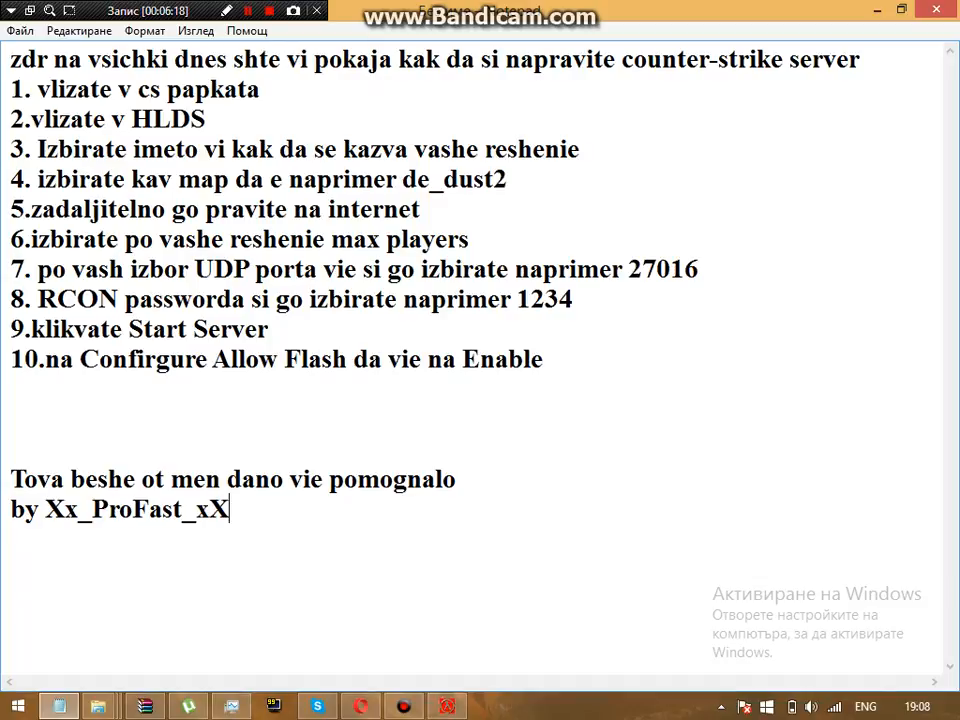